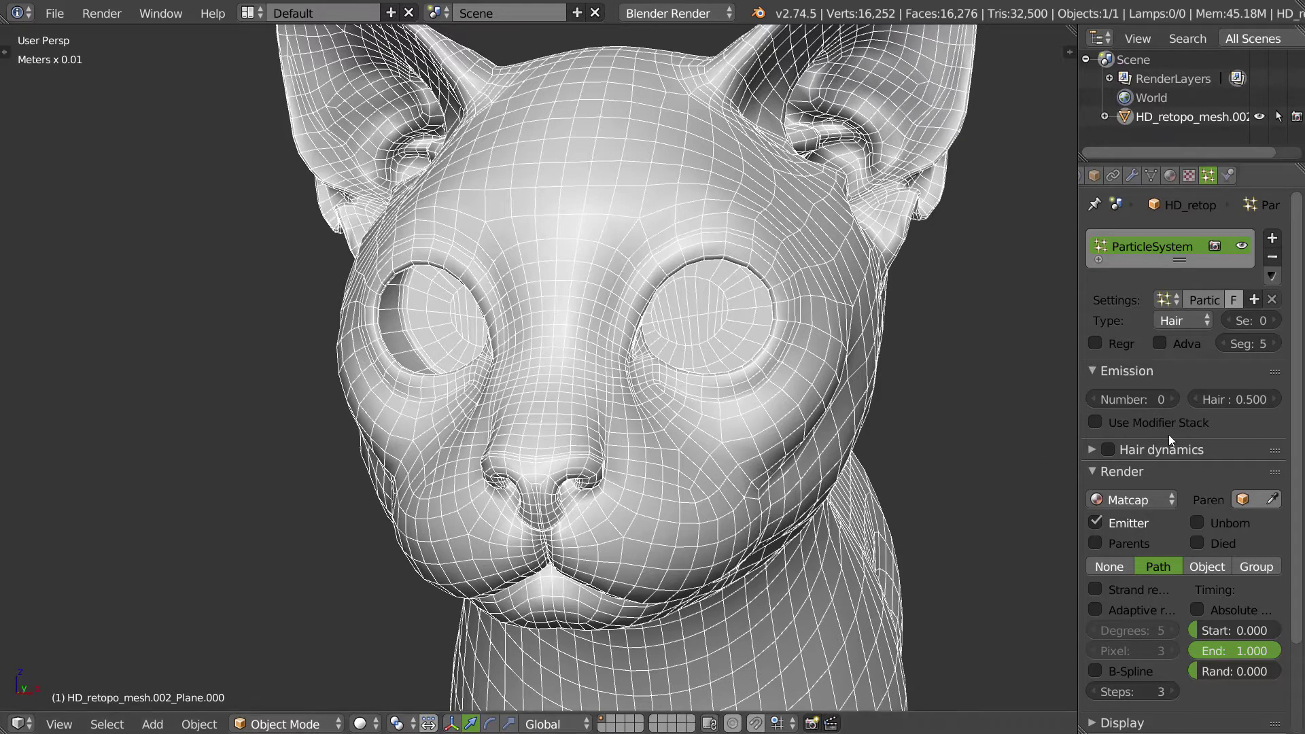
- Unlink the MatCap_0003.png image from the UV editor and examine the cat mesh's UV layout in Edit Mode
scroll(536, 431, down, 3)
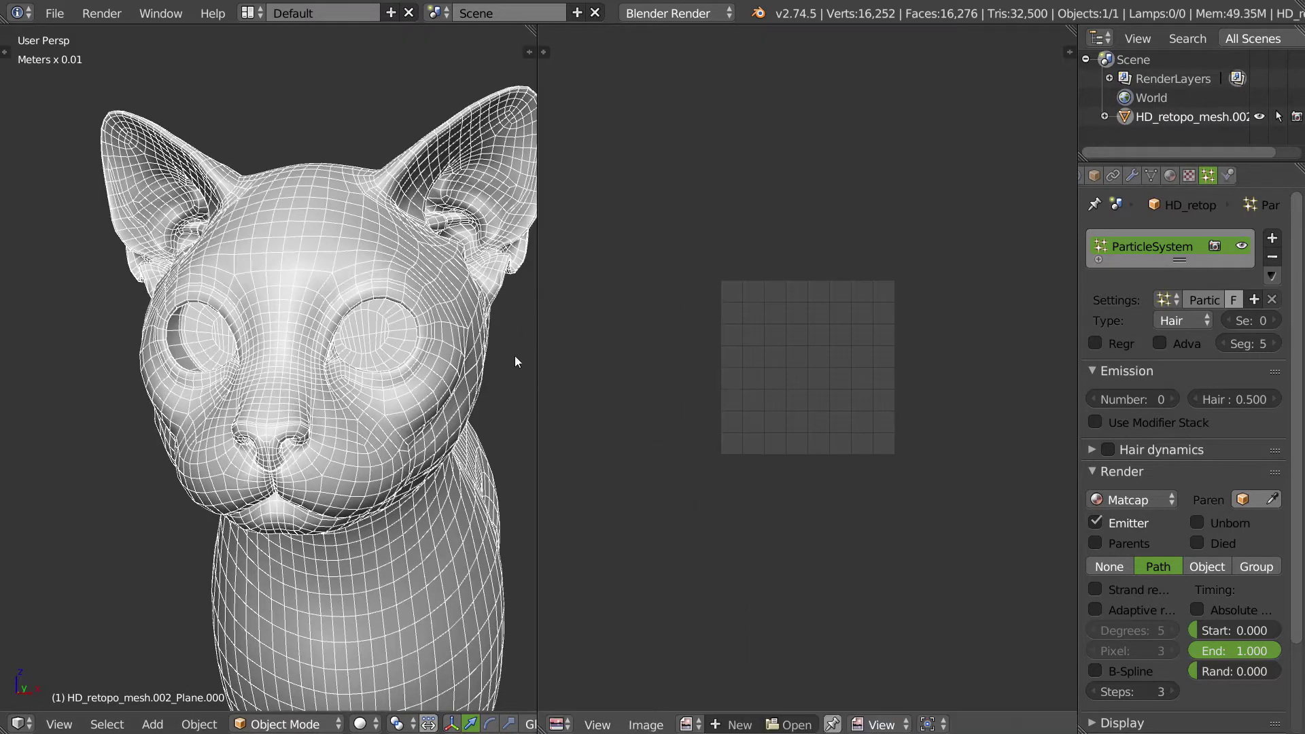
key(Tab)
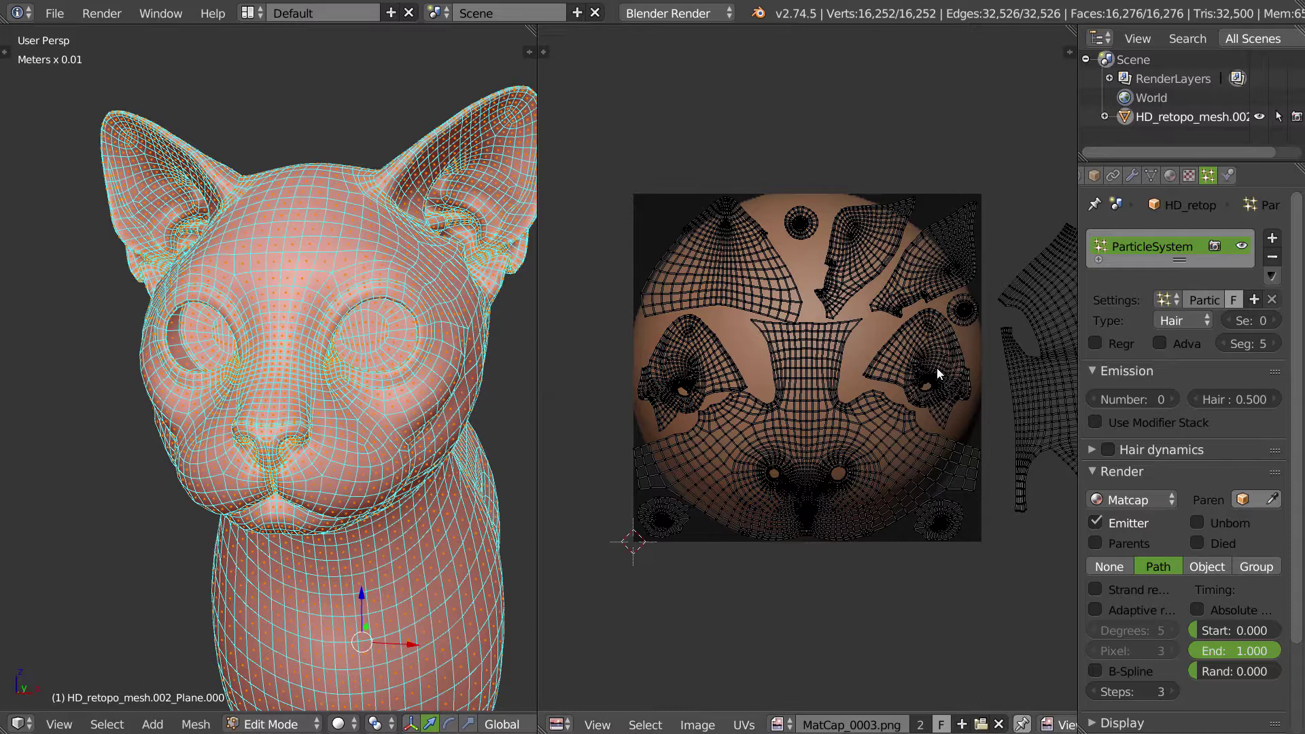
click(998, 724)
scroll(811, 418, up, 3)
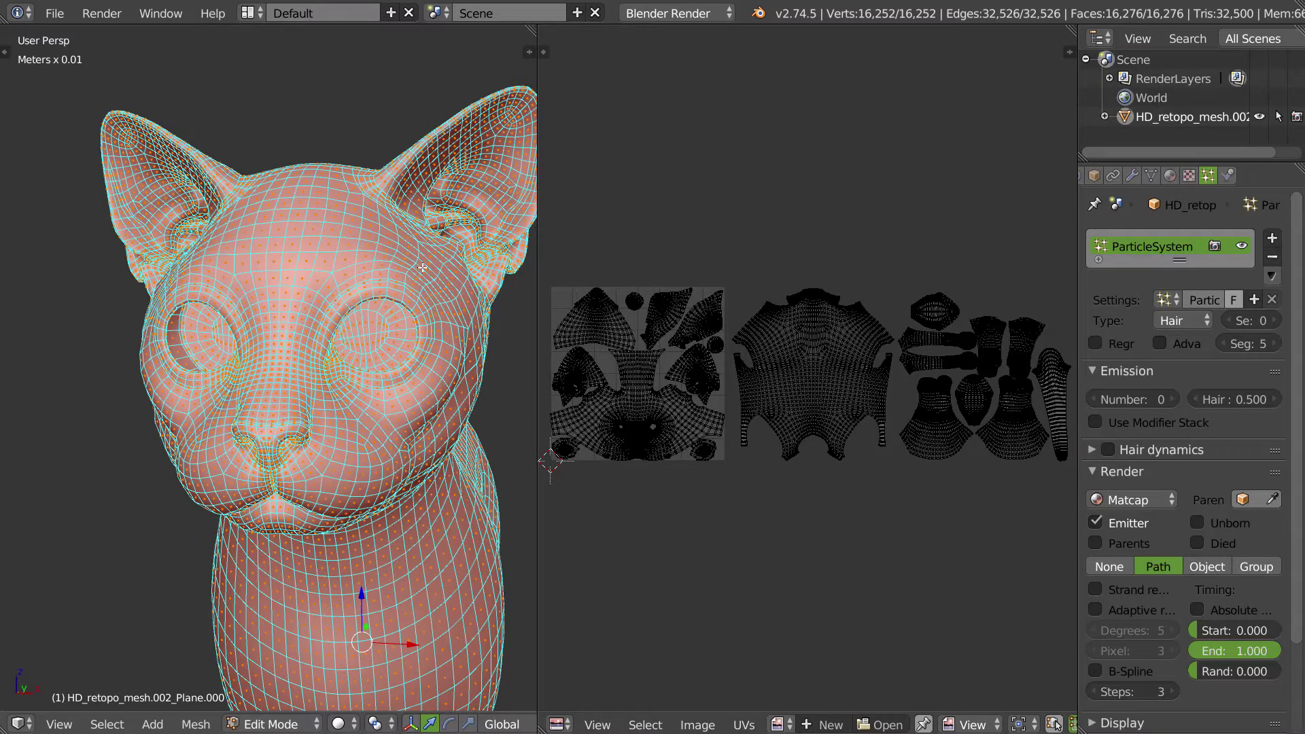
middle_drag(435, 346, 405, 362)
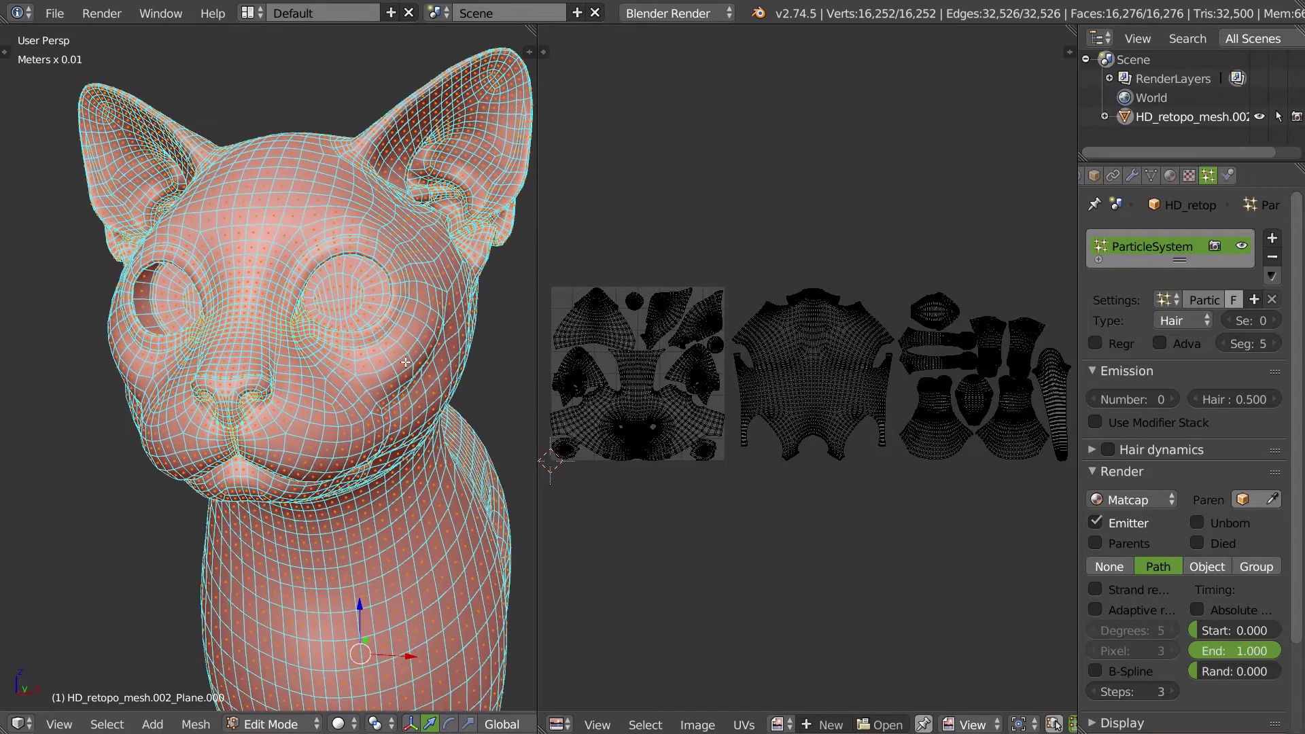
key(Tab)
click(370, 329)
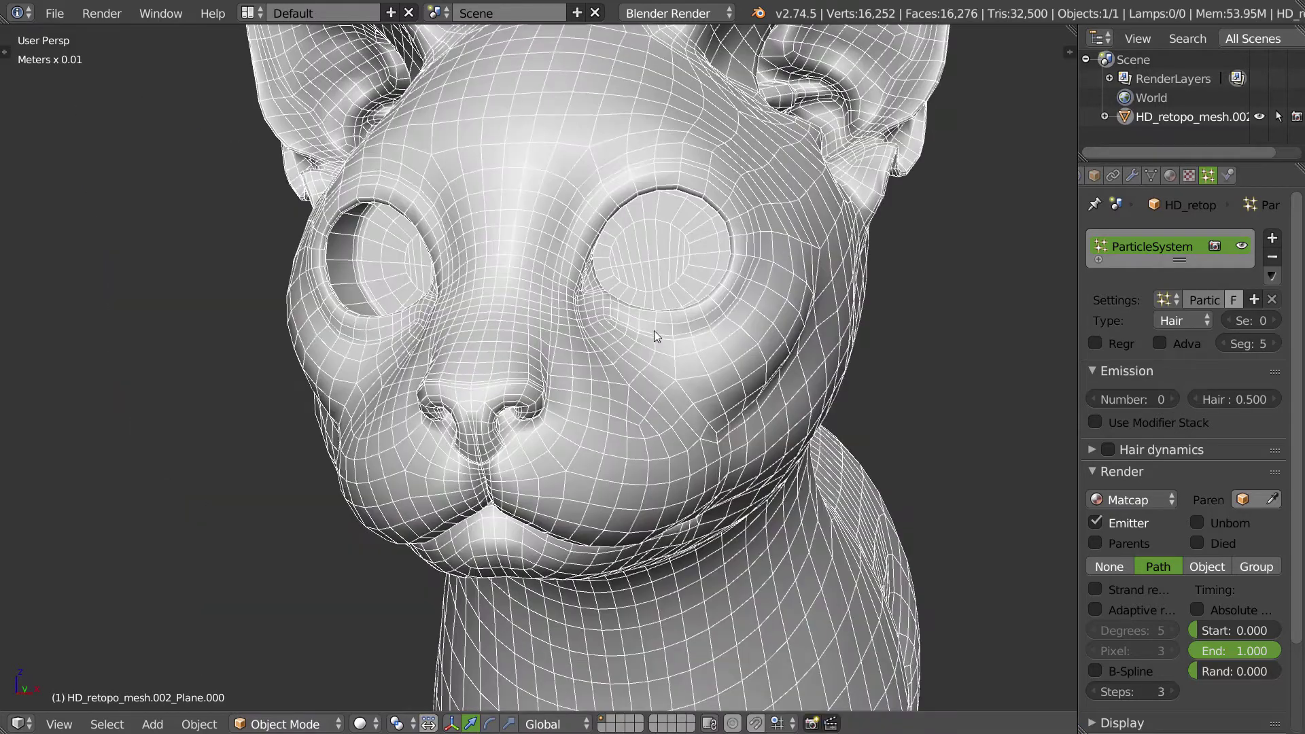
- Switch the cat mesh to Particle Edit mode and choose the Add brush with X Mirror enabled
middle_drag(654, 330, 799, 209)
scroll(454, 254, up, 8)
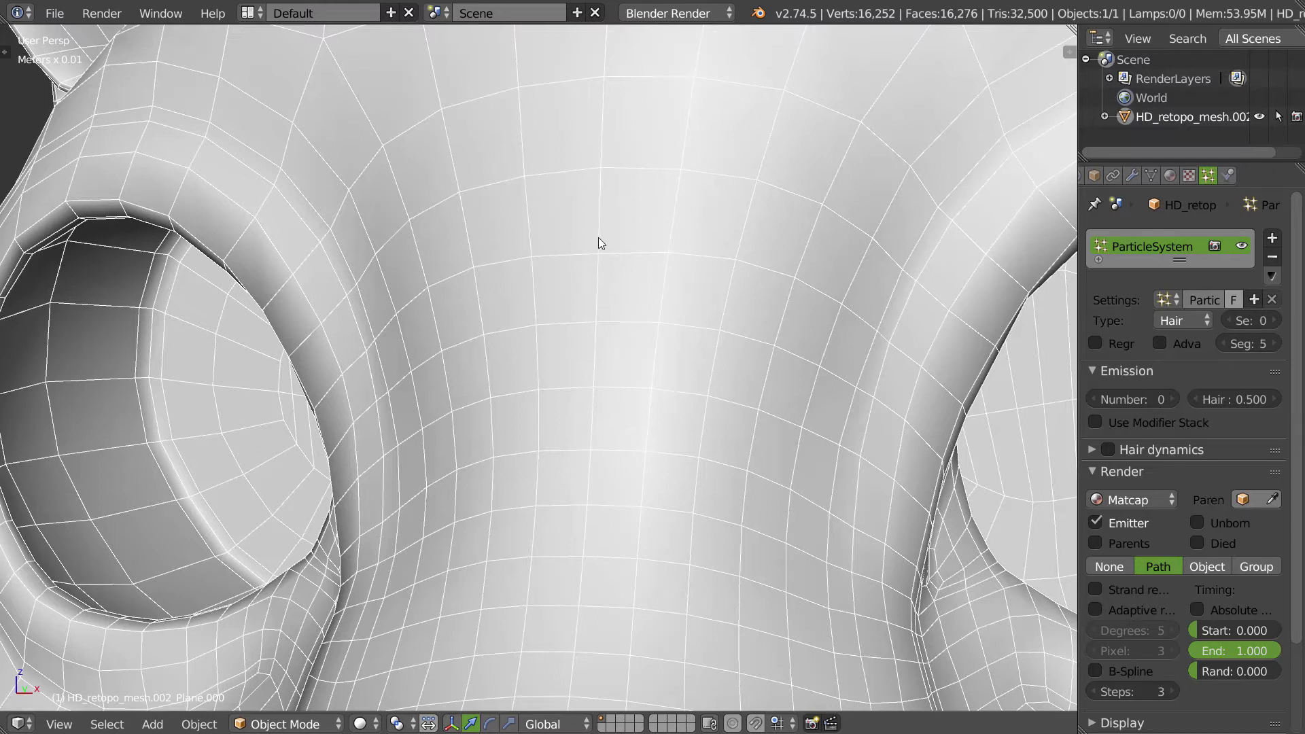
scroll(598, 237, down, 8)
middle_drag(579, 263, 609, 251)
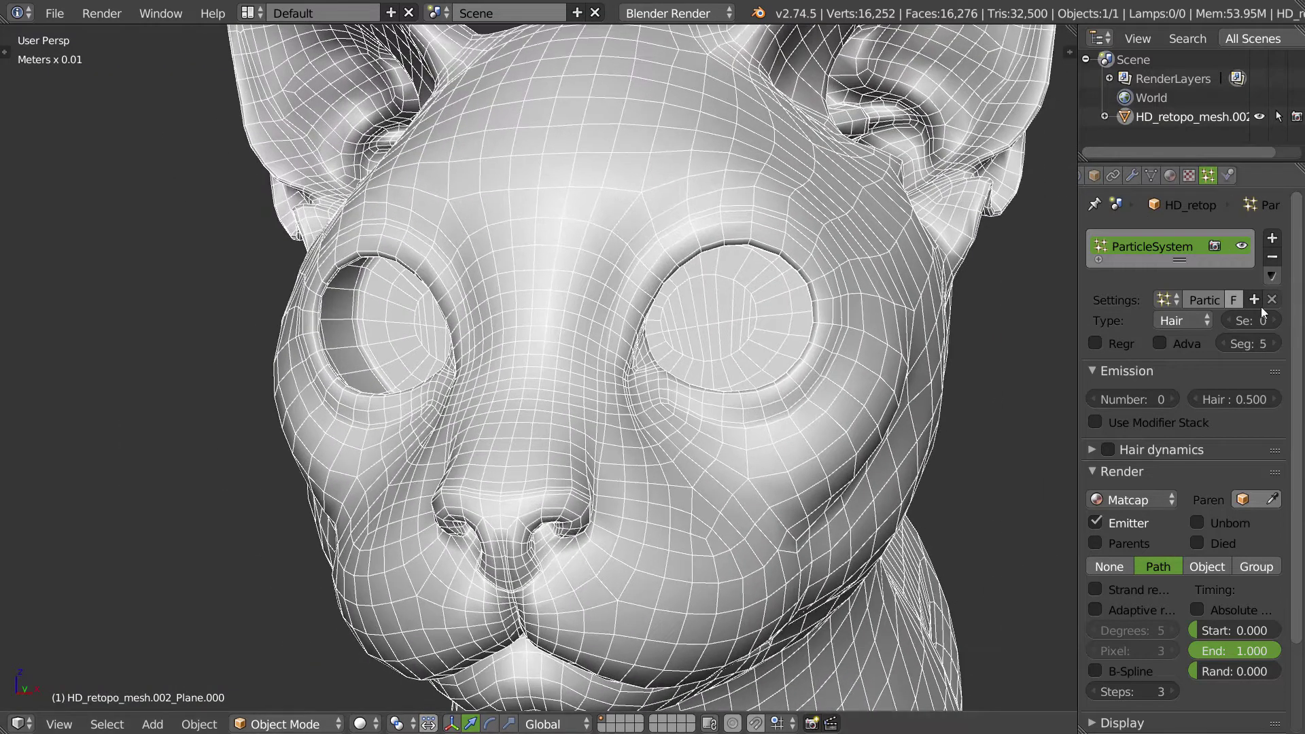
key(Tab)
click(578, 394)
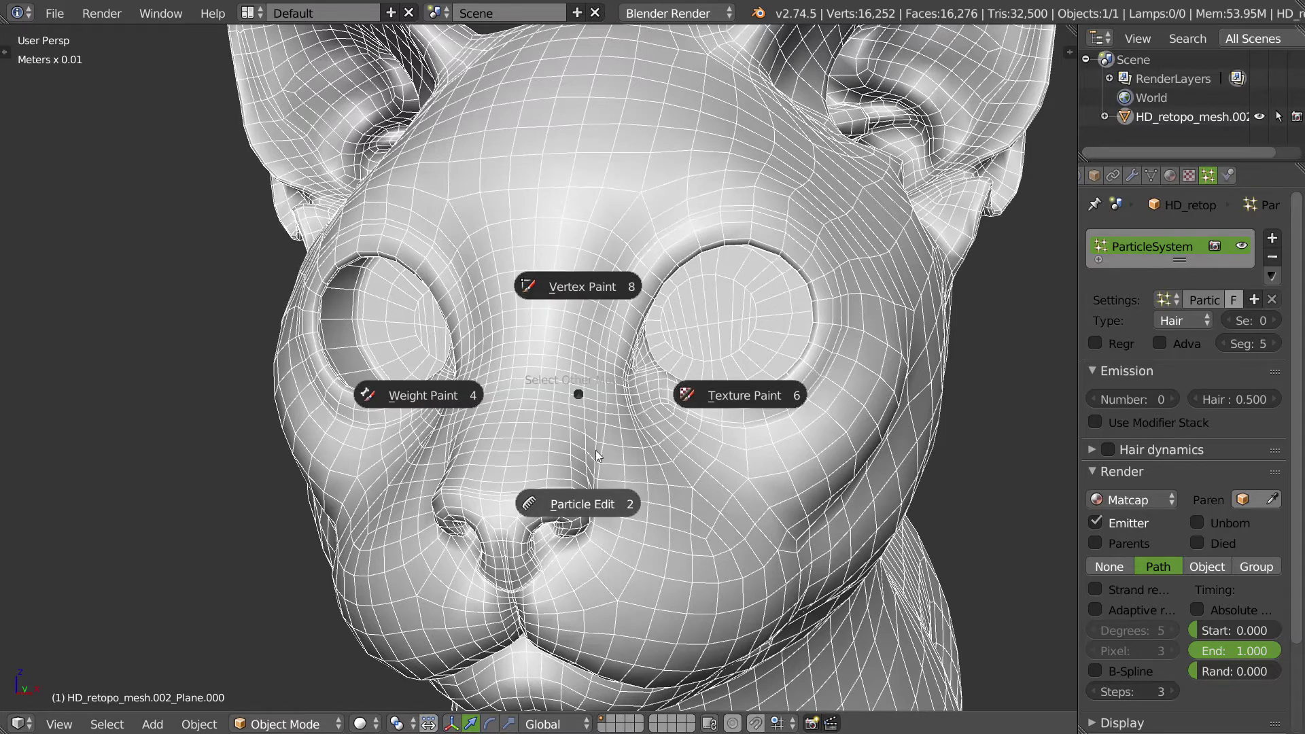
click(590, 504)
key(t)
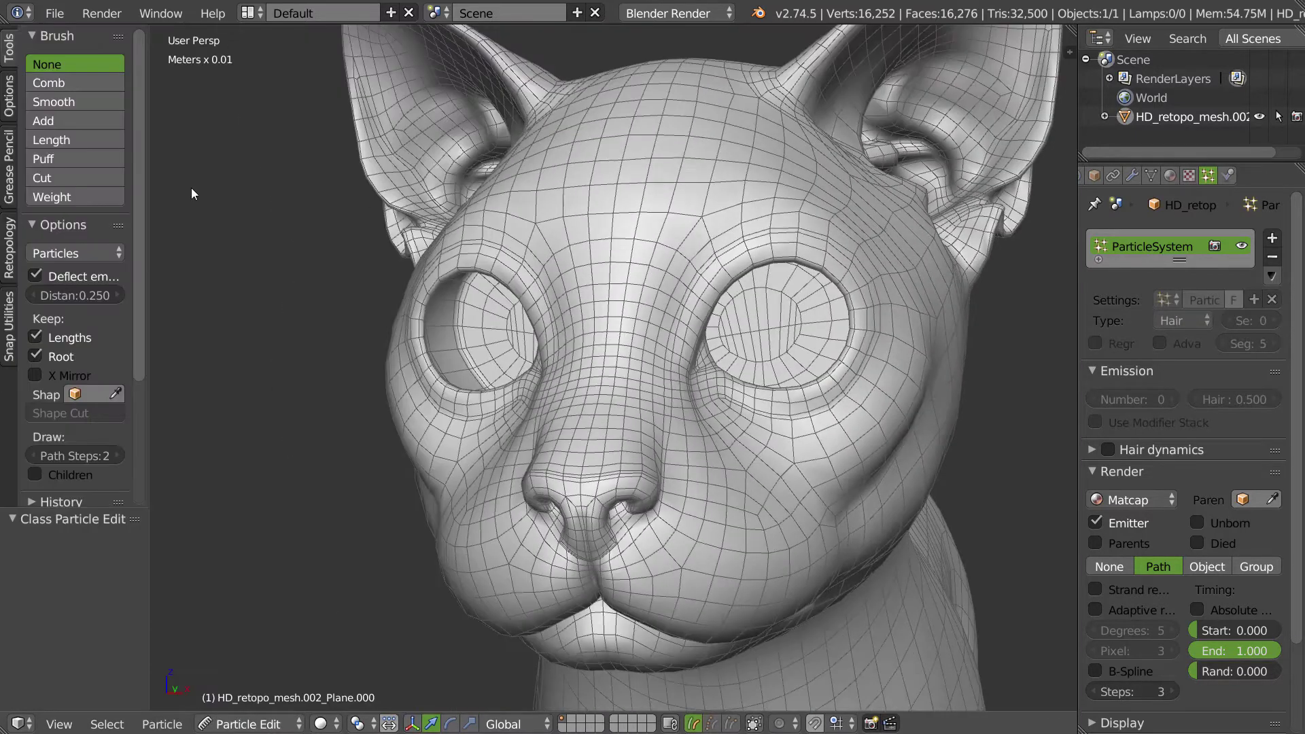
click(47, 120)
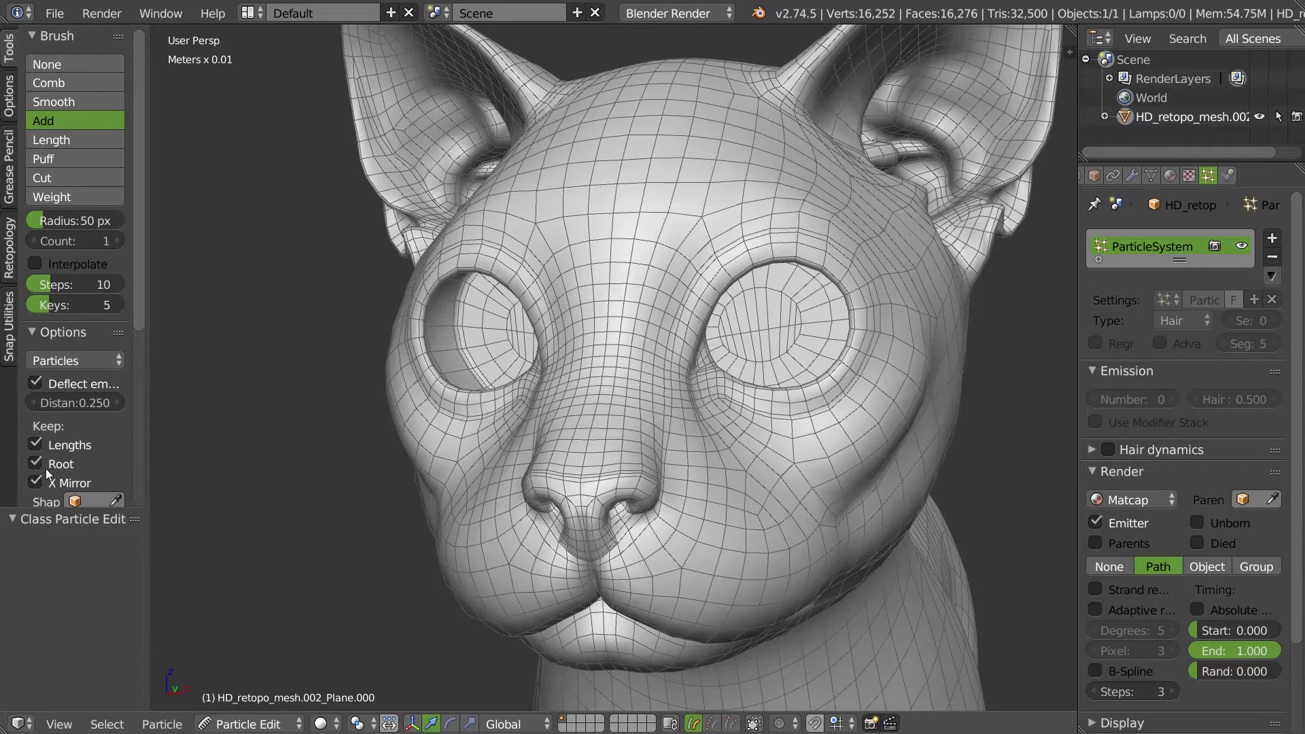
- Try to add mirrored hair strands along the nose bridge and beside the eye with the Add brush
scroll(695, 330, up, 6)
shift+middle_drag(671, 338, 837, 315)
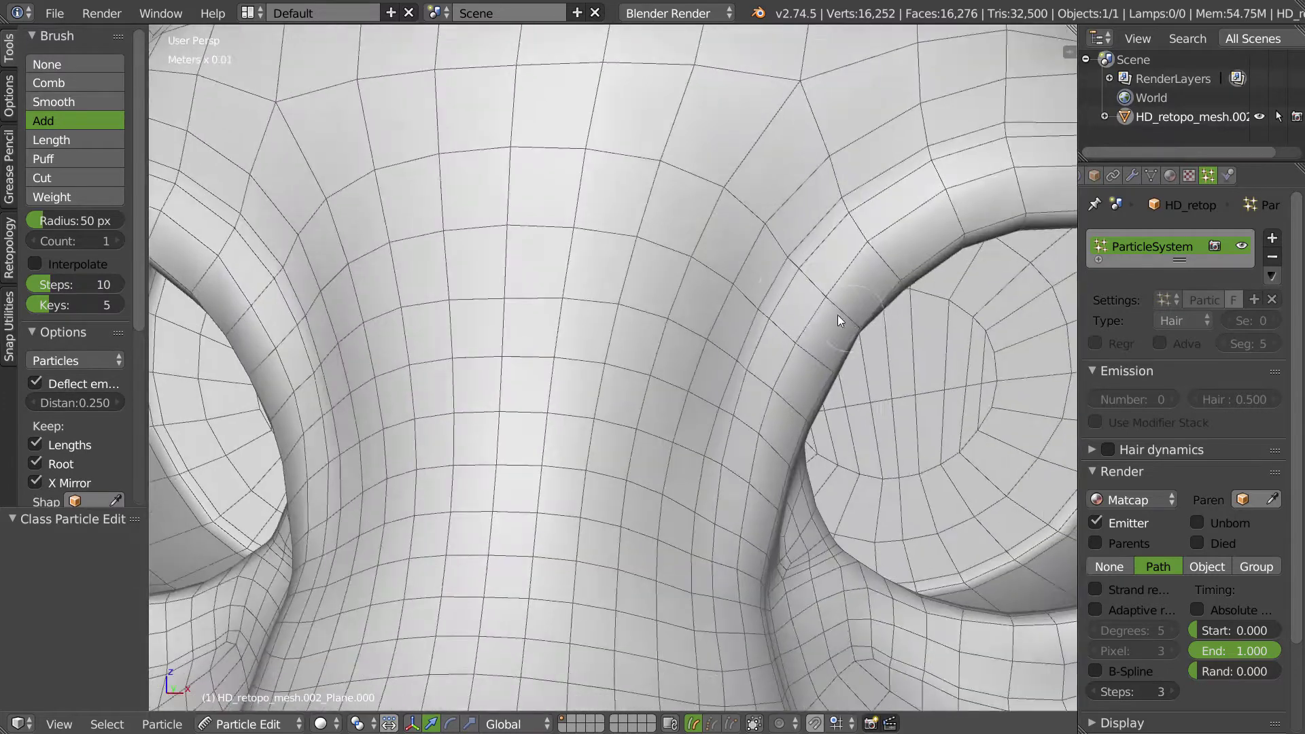
scroll(838, 316, down, 5)
drag(662, 341, 672, 279)
click(737, 323)
click(693, 413)
click(731, 497)
click(717, 560)
click(654, 581)
click(639, 643)
click(687, 657)
- Examine both sides of the cat's nose bridge to compare where the hair strands were placed
scroll(573, 499, up, 6)
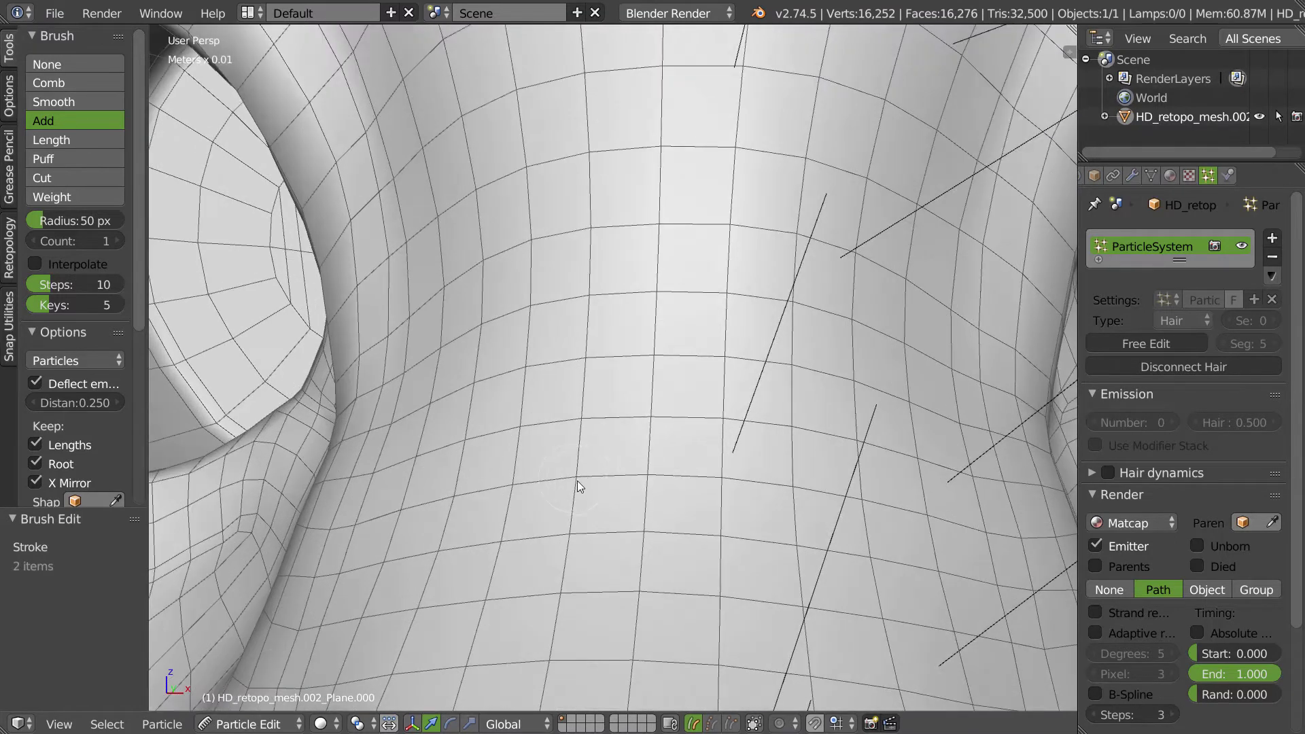
scroll(801, 397, down, 5)
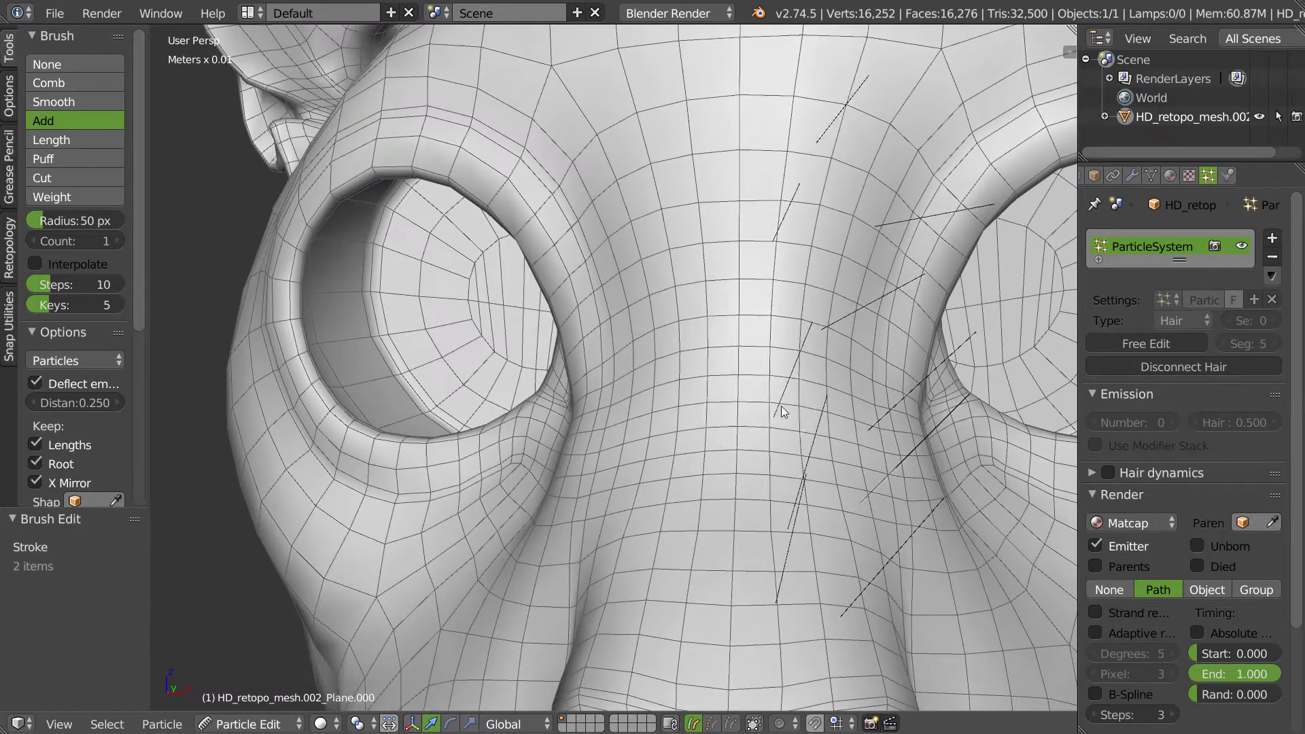
scroll(801, 379, down, 5)
middle_drag(857, 393, 741, 348)
scroll(691, 395, up, 5)
mouse_move(760, 300)
middle_down()
mouse_move(719, 381)
mouse_move(772, 382)
mouse_move(720, 353)
mouse_move(691, 372)
middle_up()
scroll(719, 380, up, 4)
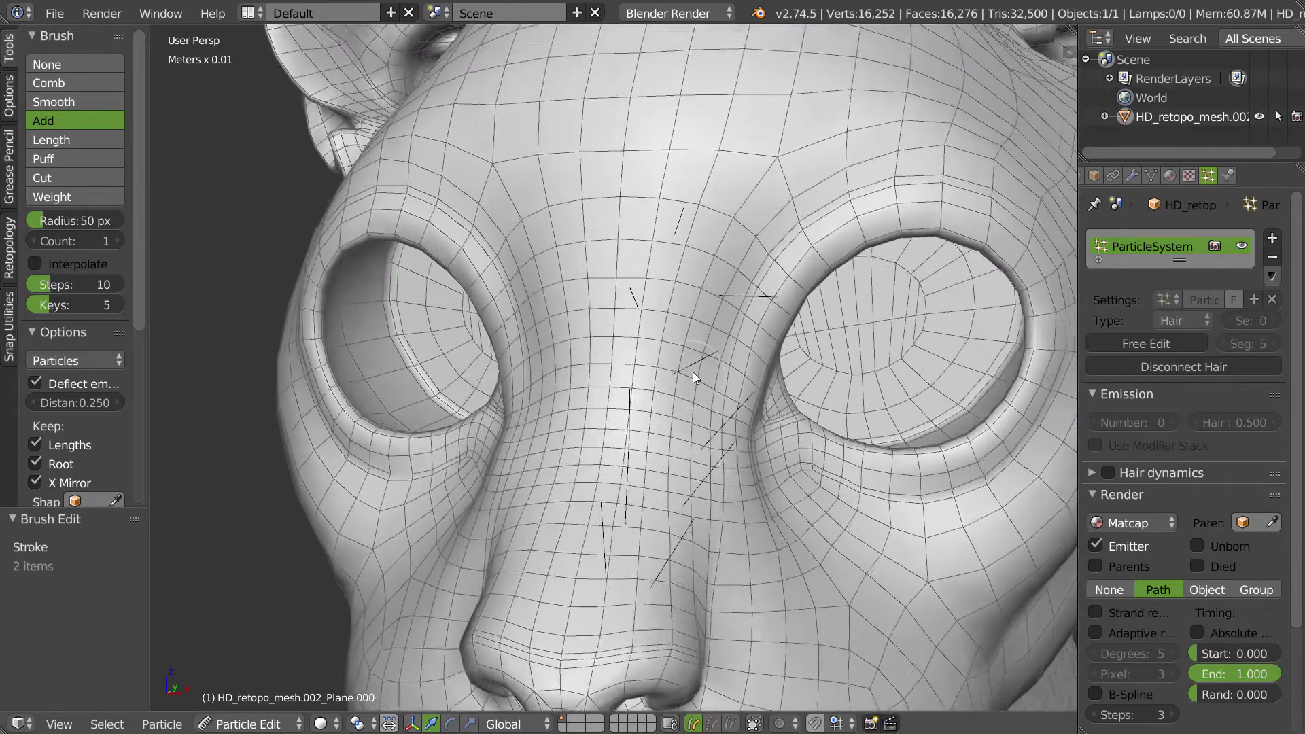
scroll(691, 367, up, 2)
scroll(707, 386, down, 8)
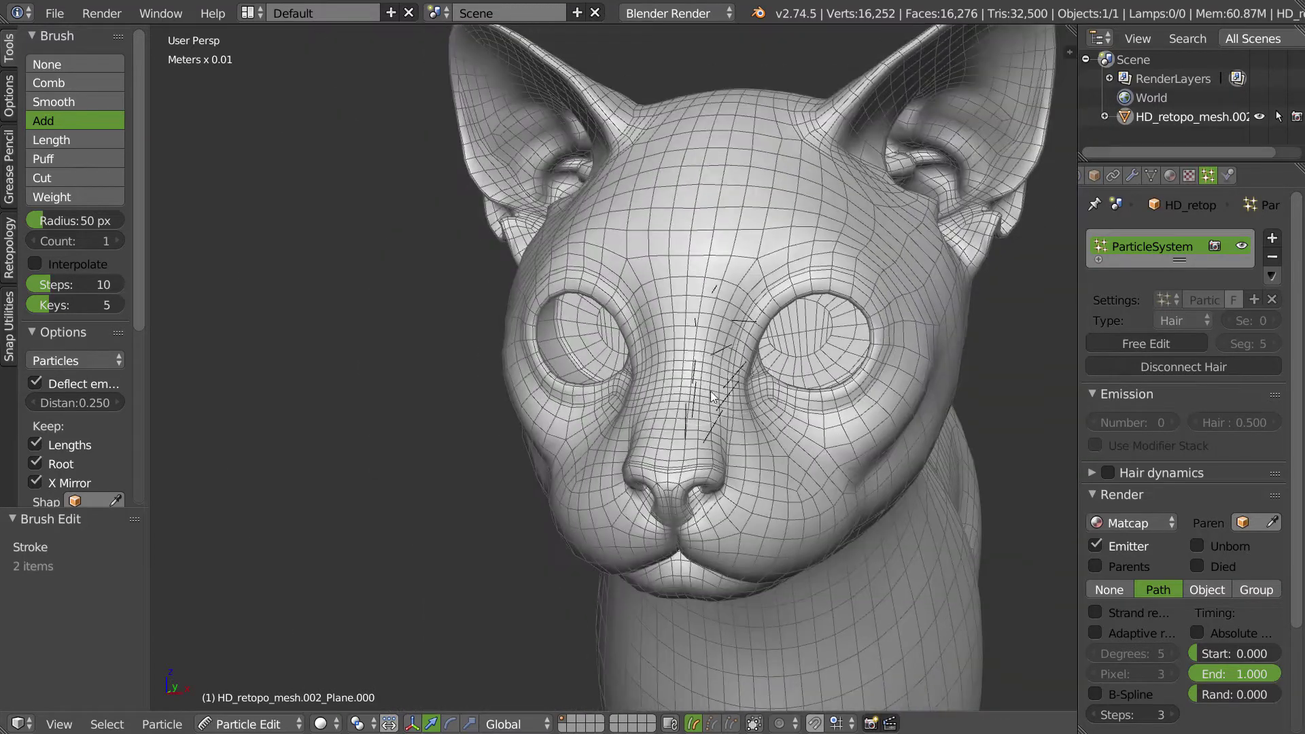
scroll(711, 390, up, 1)
- Remove the particle system from the cat mesh and duplicate the mesh in place
click(1278, 257)
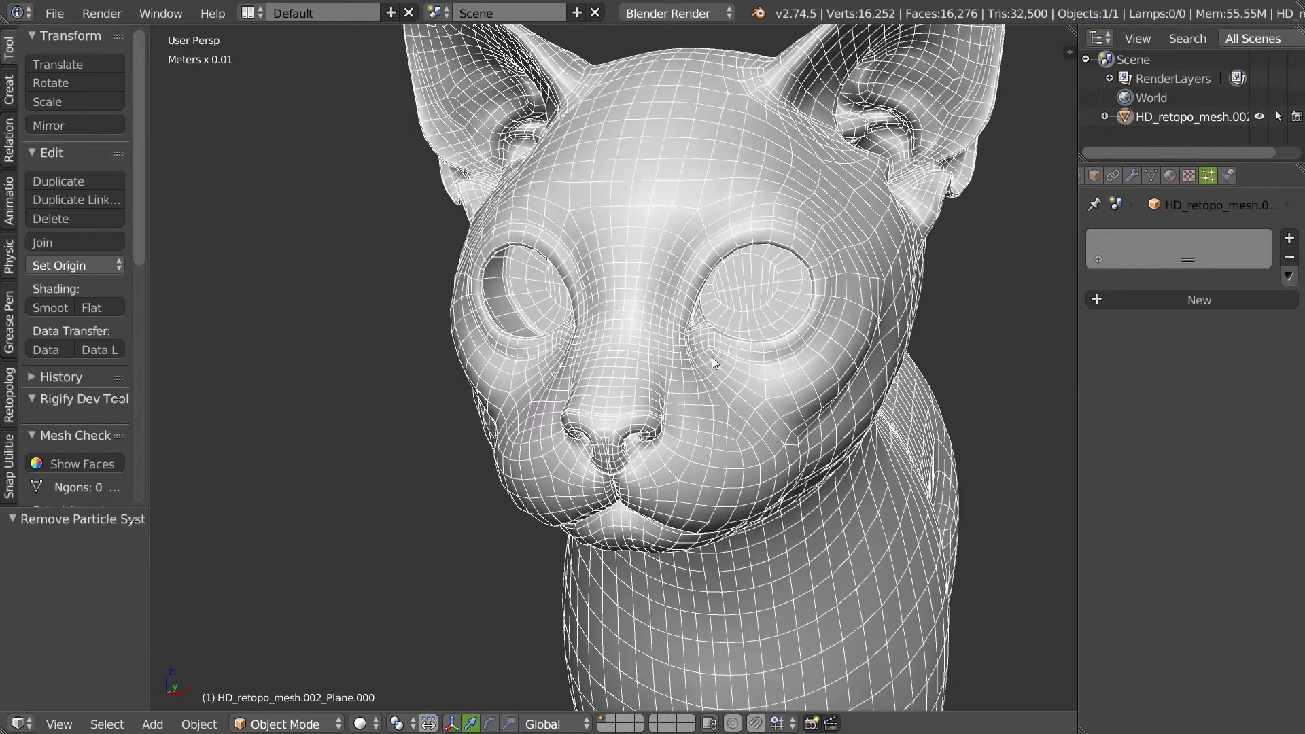
scroll(719, 361, down, 4)
key(shift+d)
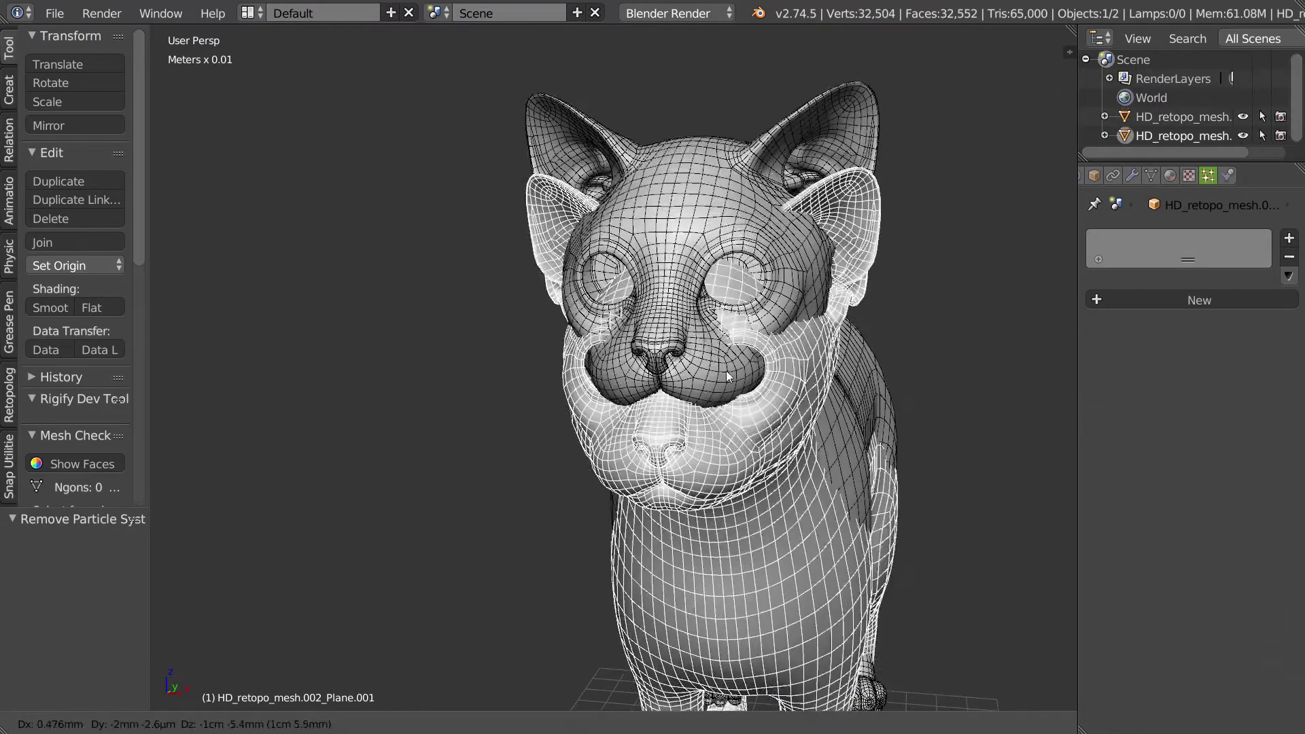
right_click(753, 316)
- Rename the duplicated mesh OK and toggle its visibility off and on to check it
double_click(1180, 136)
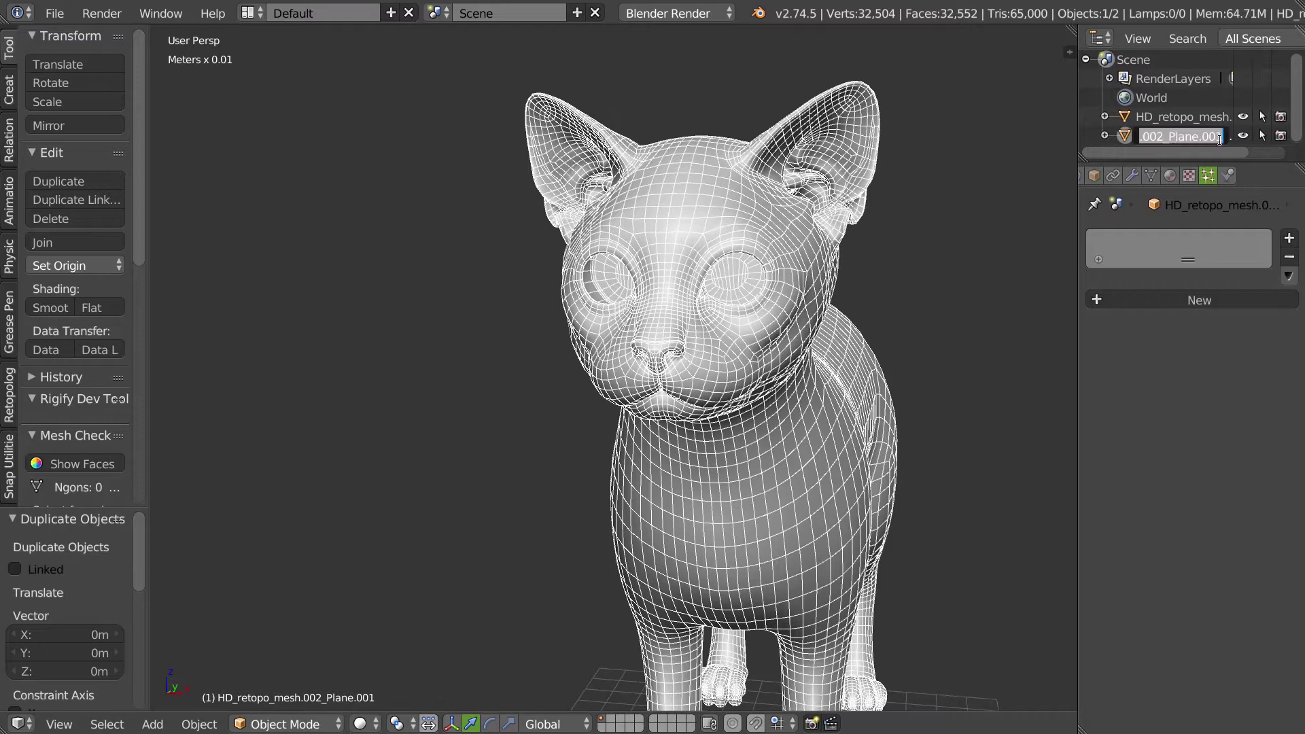
text(OK)
key(Return)
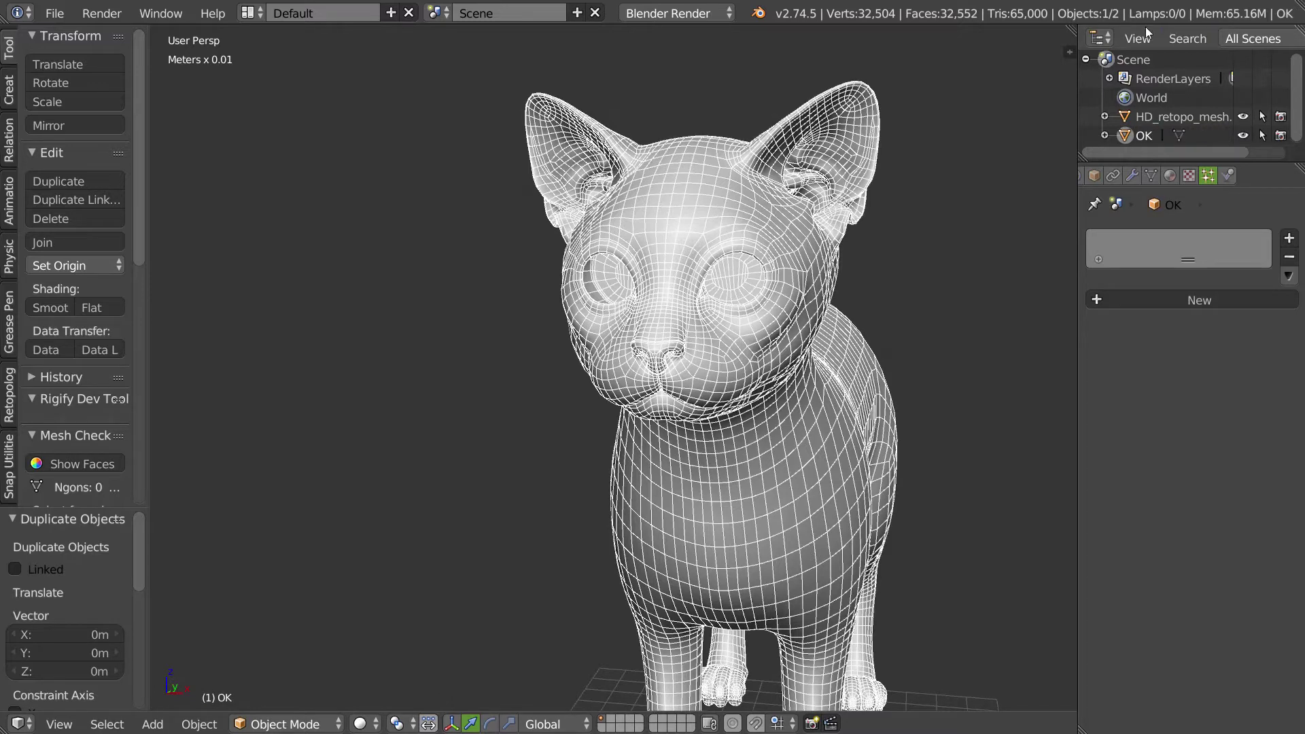
click(1246, 136)
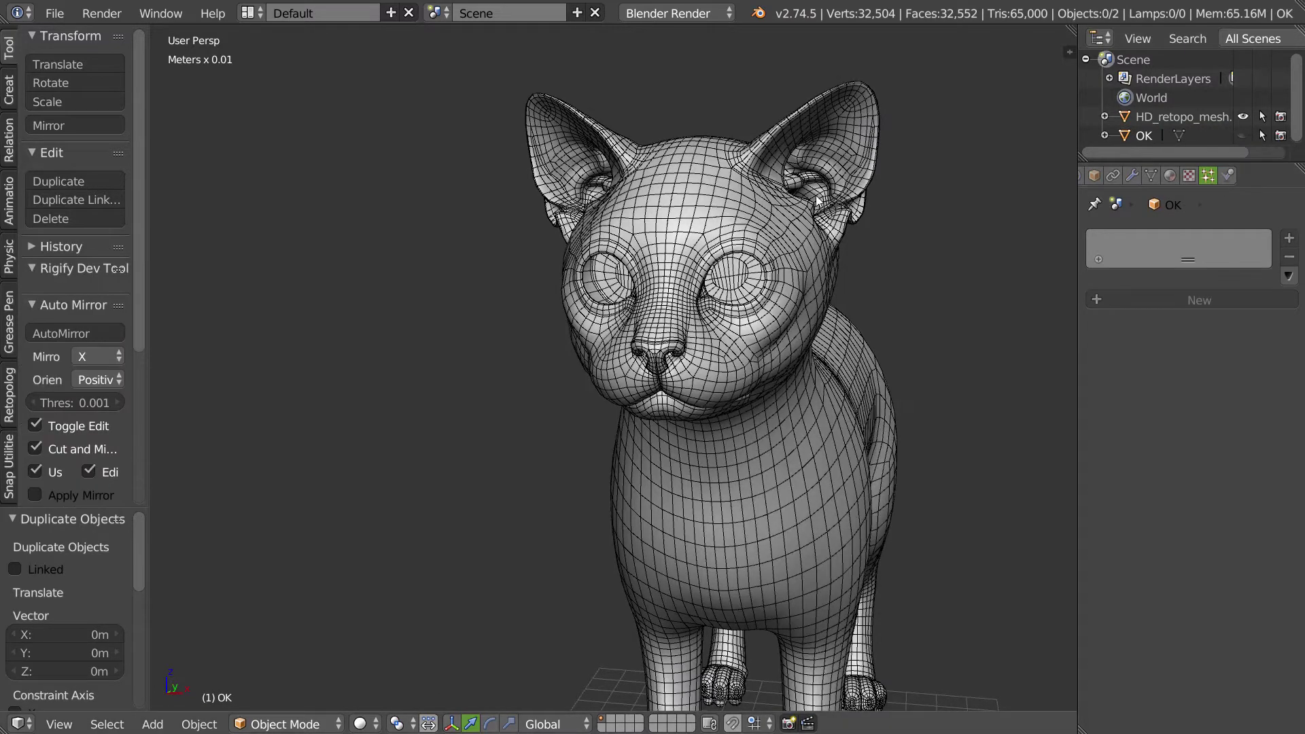
click(1243, 136)
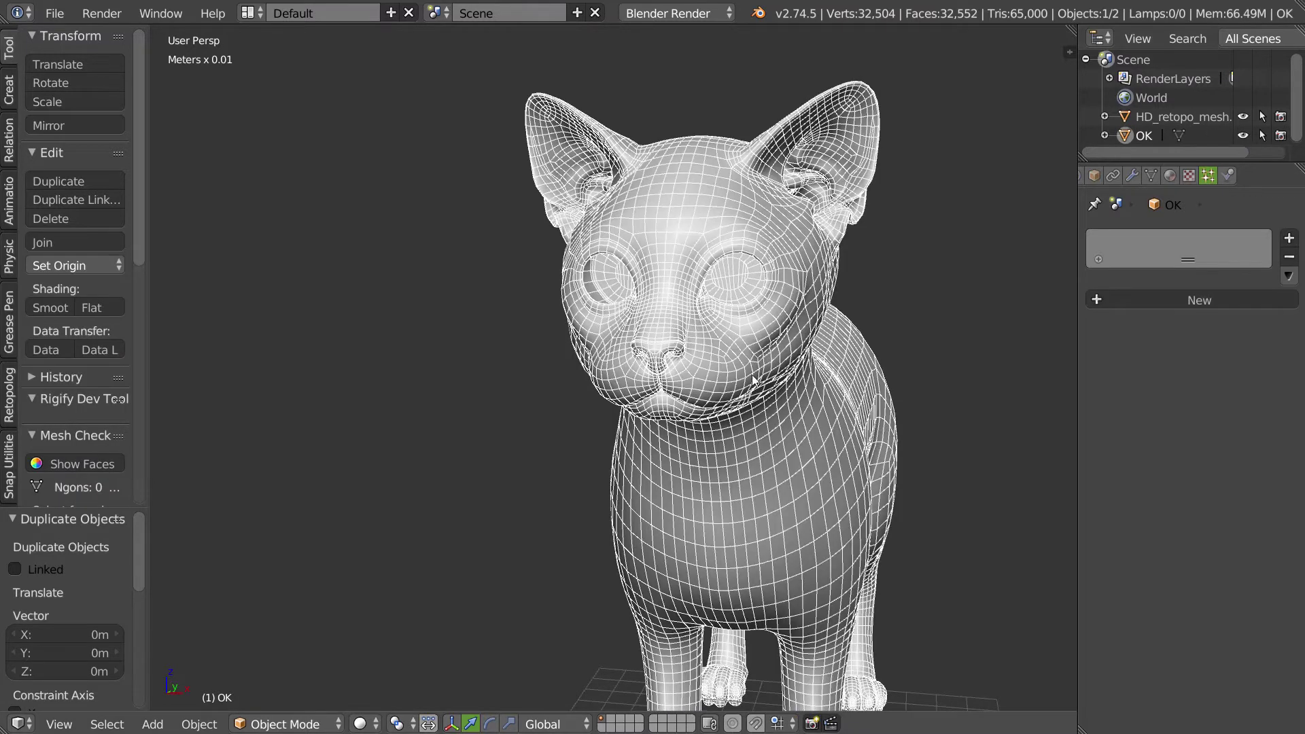
- Isolate the OK mesh in local view and select its central edge loop from head to chest in Edit Mode
key(KP_Divide)
key(KP_Decimal)
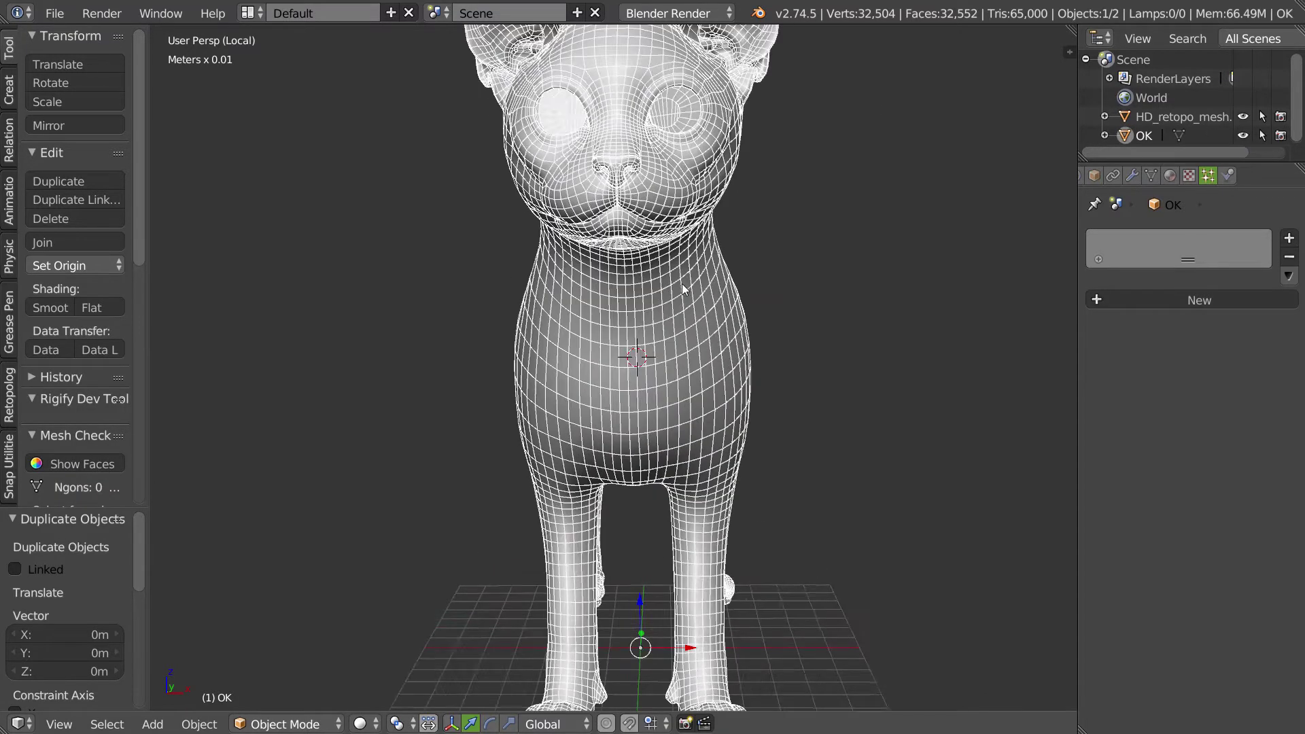
key(Tab)
alt+click(625, 337)
middle_drag(636, 324, 683, 324)
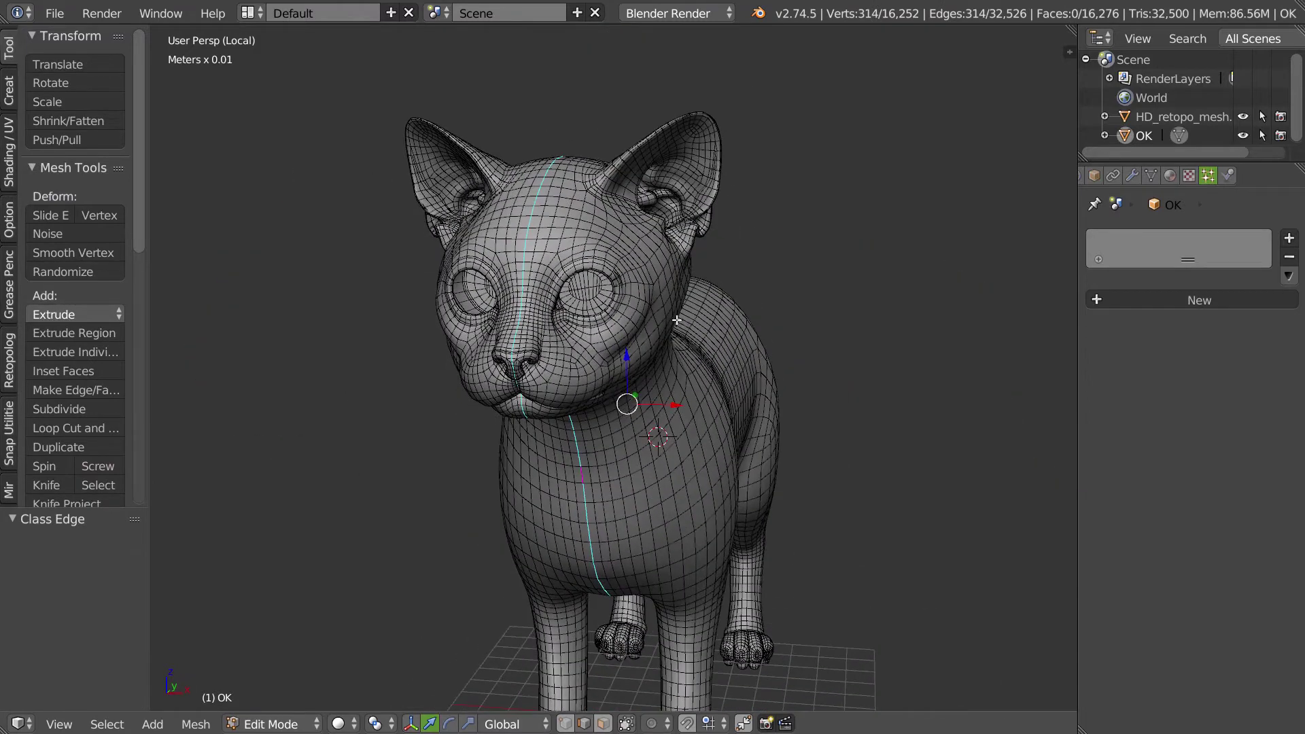
- Select one half of the cat mesh with Select Loop Inner Region and delete its faces
key(a)
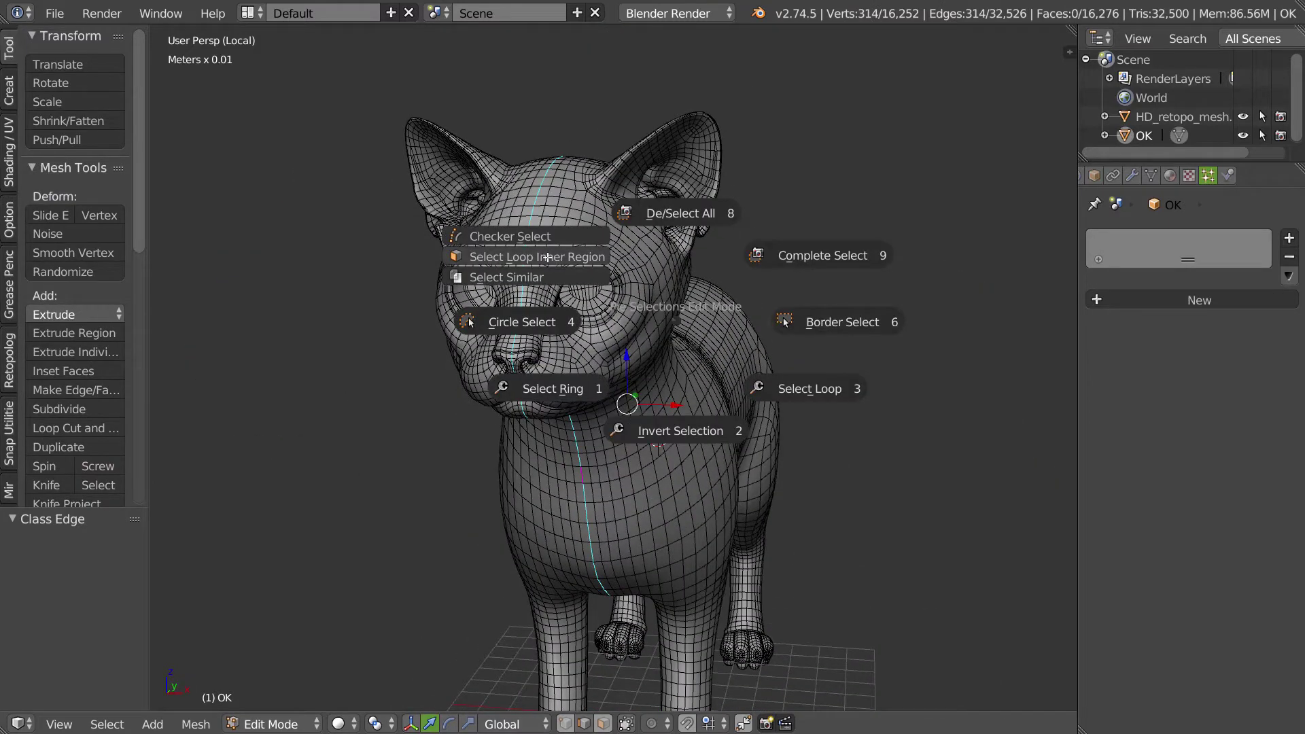
click(547, 257)
middle_drag(547, 257, 616, 300)
key(x)
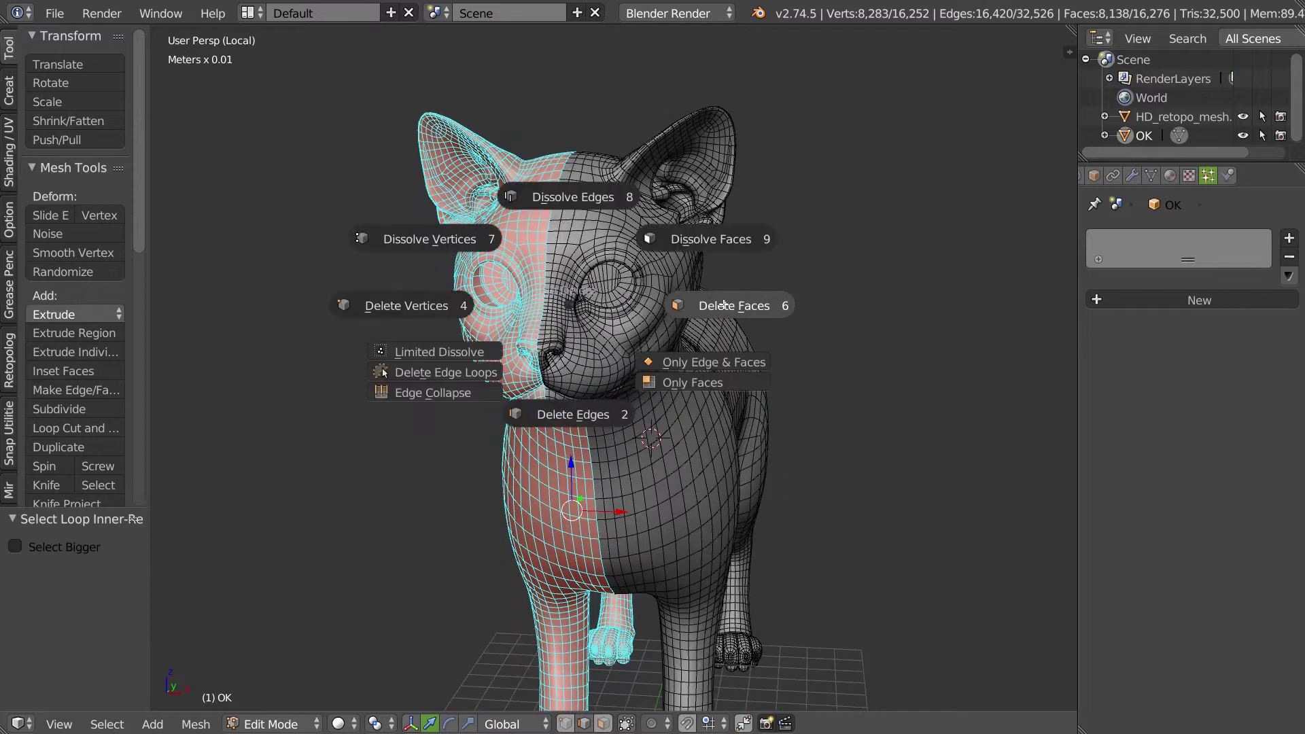
click(724, 305)
middle_drag(591, 352, 616, 340)
- Select the open center edge loop of the remaining half and align it to X 0
right_click(658, 342)
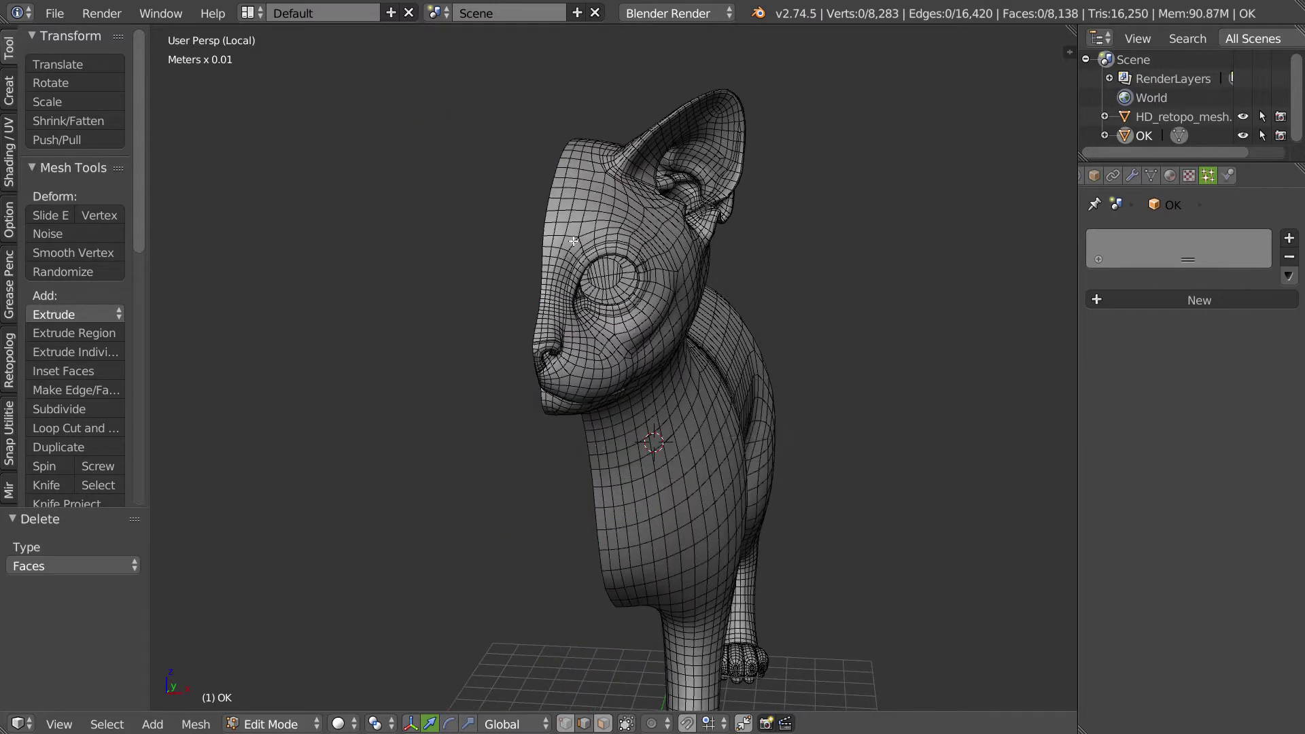
alt+click(549, 219)
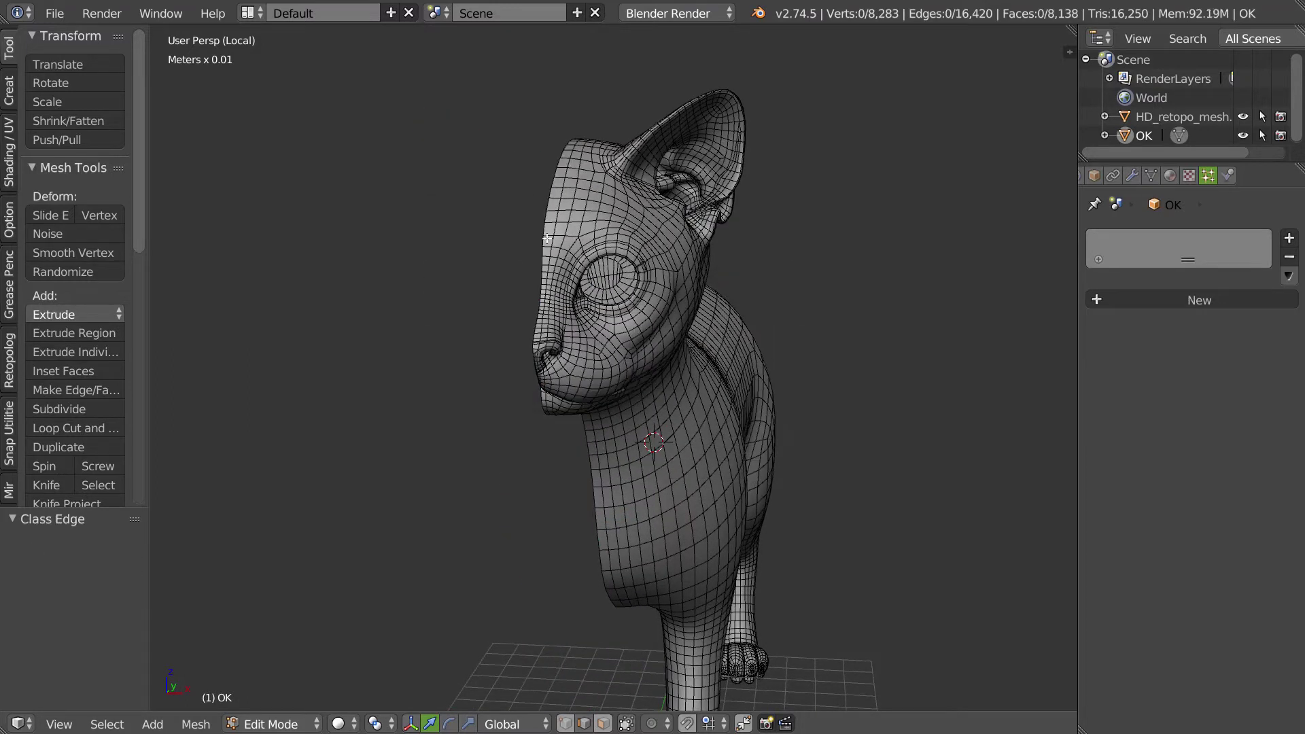
right_click(599, 330)
click(737, 333)
- Add a Mirror modifier to the half mesh to rebuild the missing side of the cat
scroll(594, 330, up, 1)
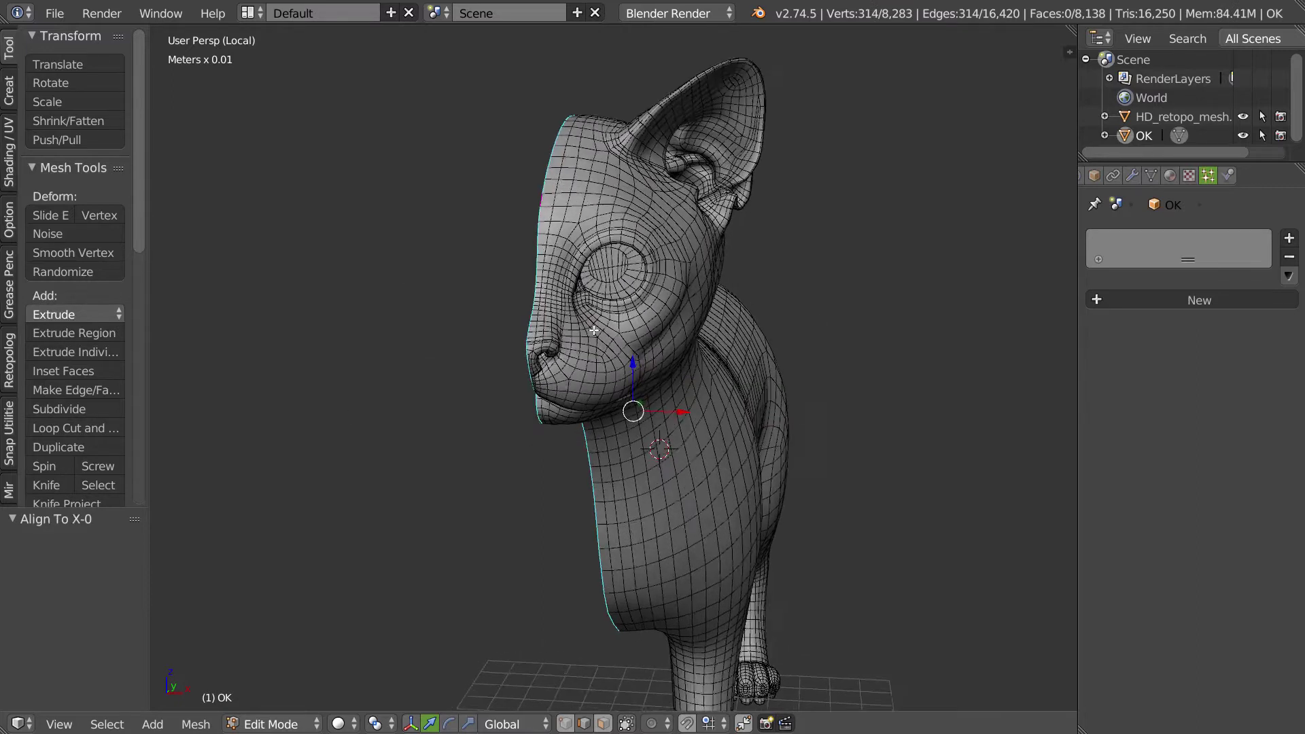
scroll(594, 330, up, 1)
right_click(628, 303)
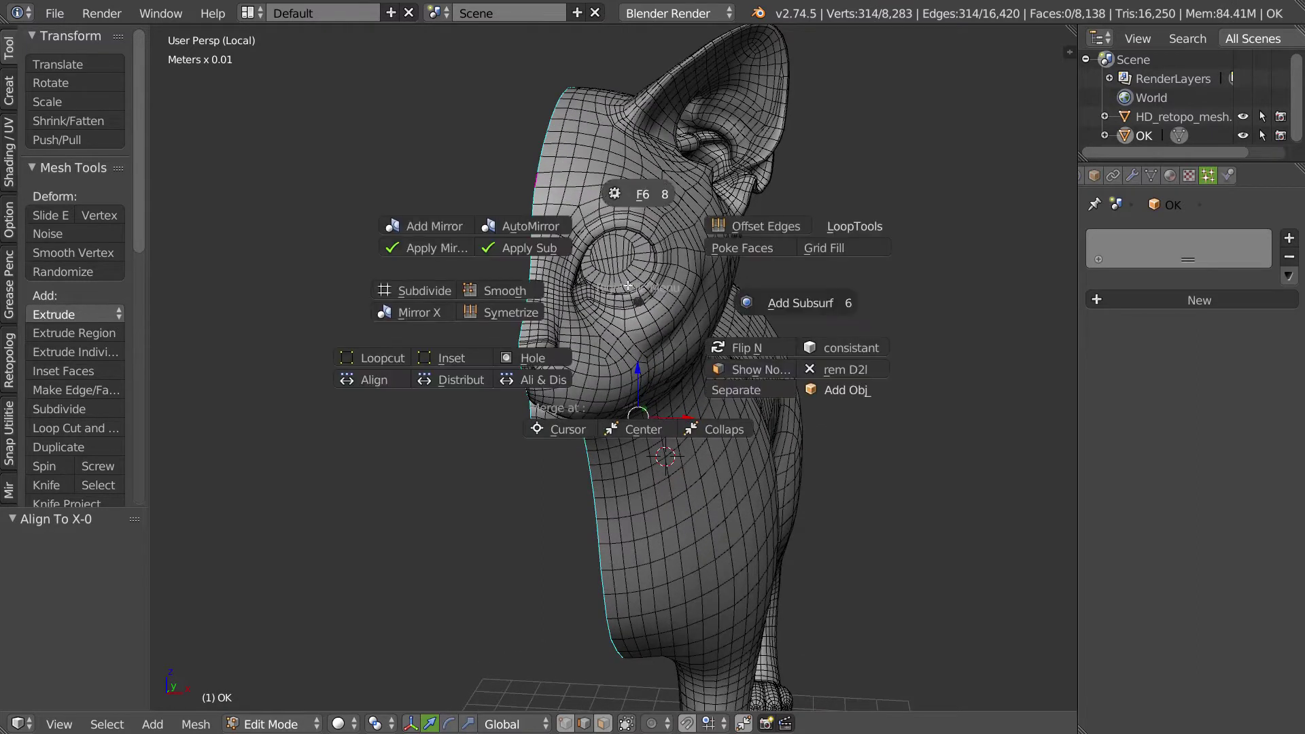
click(442, 223)
middle_drag(724, 258, 683, 262)
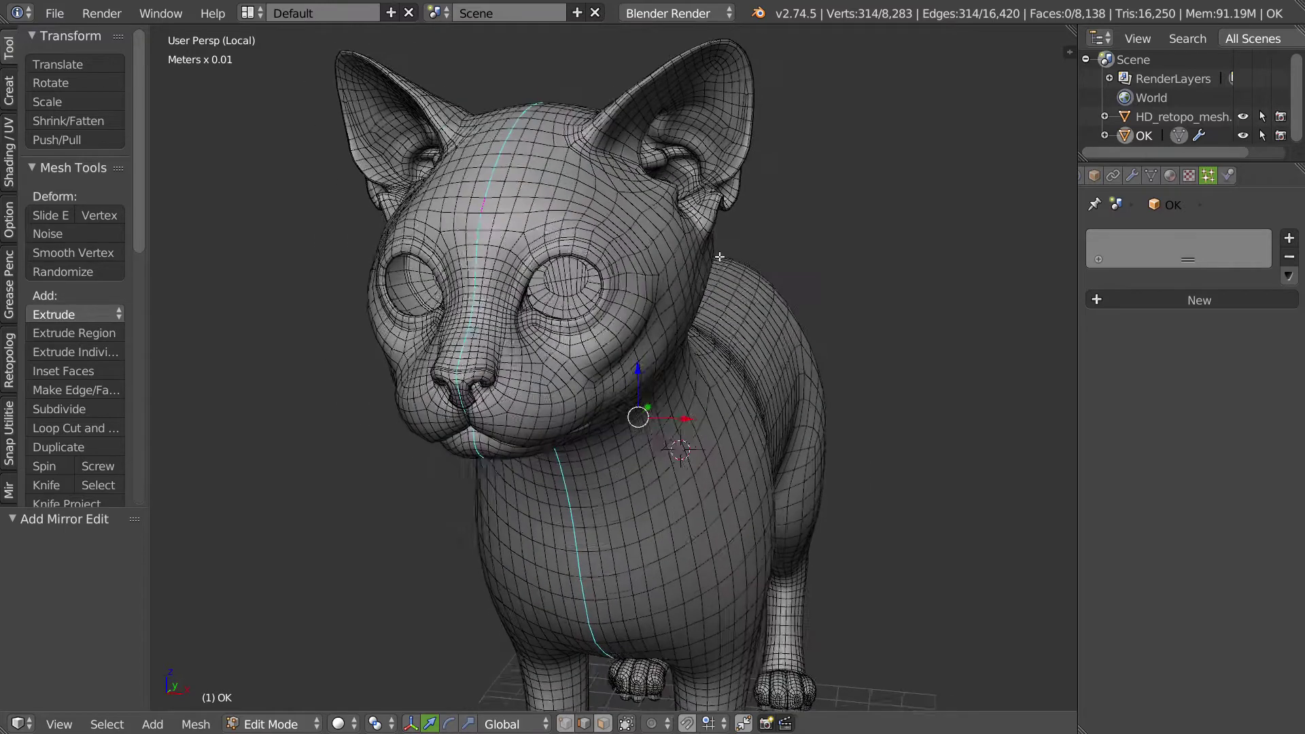
- Apply the Mirror modifier to the OK mesh in Object Mode
key(Tab)
right_click(673, 299)
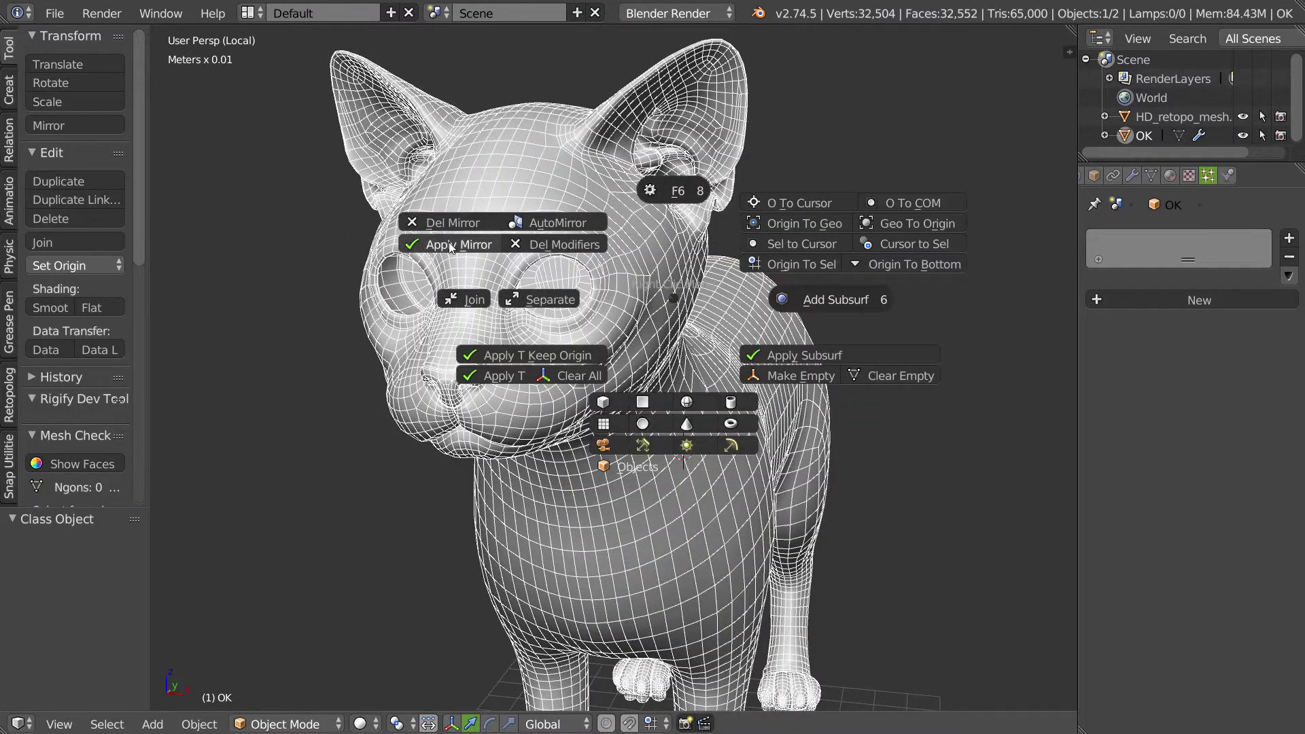
click(458, 244)
middle_drag(469, 258, 611, 292)
scroll(620, 299, up, 2)
scroll(620, 299, up, 1)
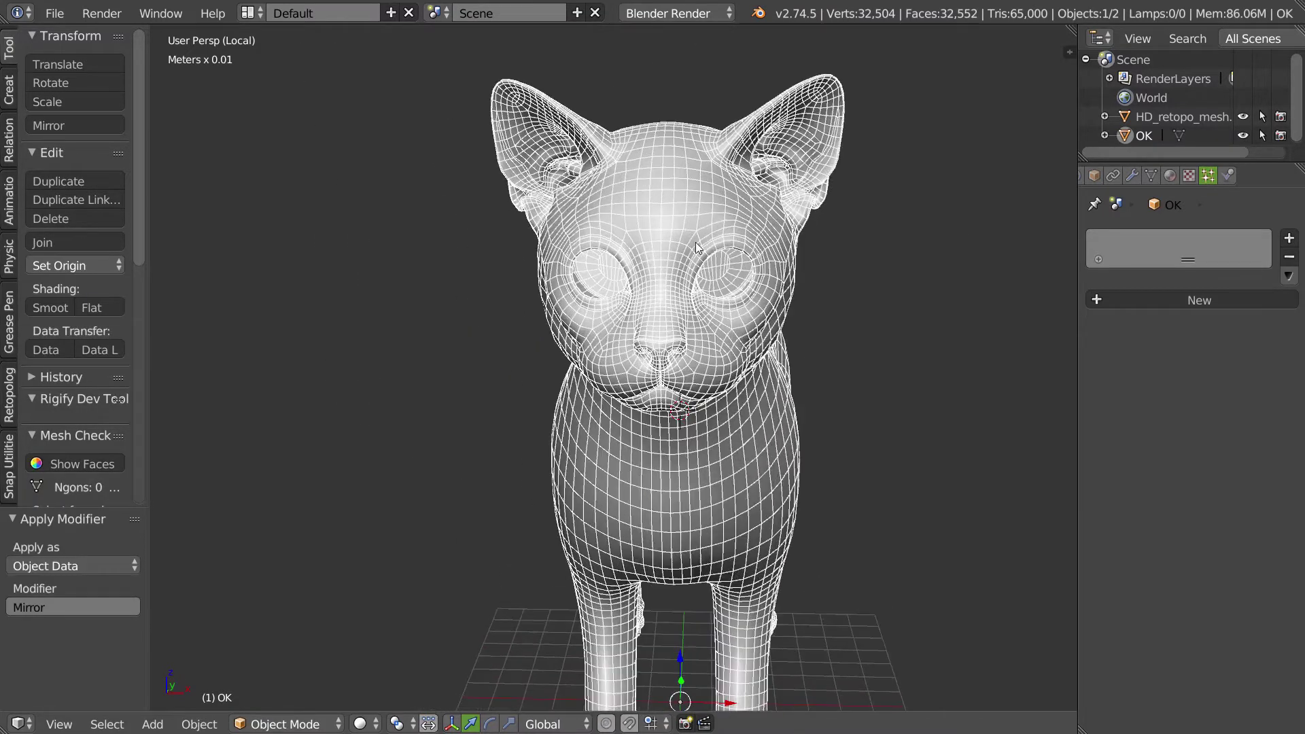
scroll(620, 299, up, 1)
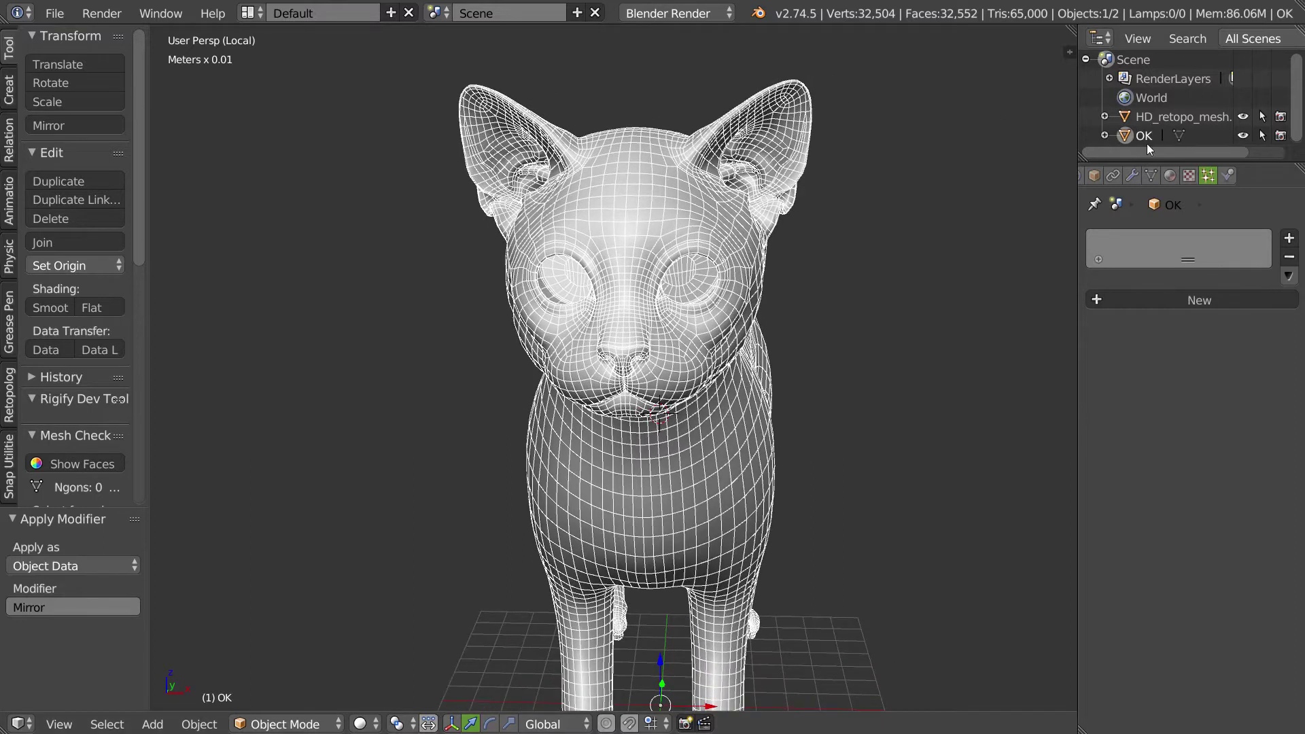
- Make the original HD_retopo_mesh.002_Plane.000 the active object and exit local view
click(1172, 117)
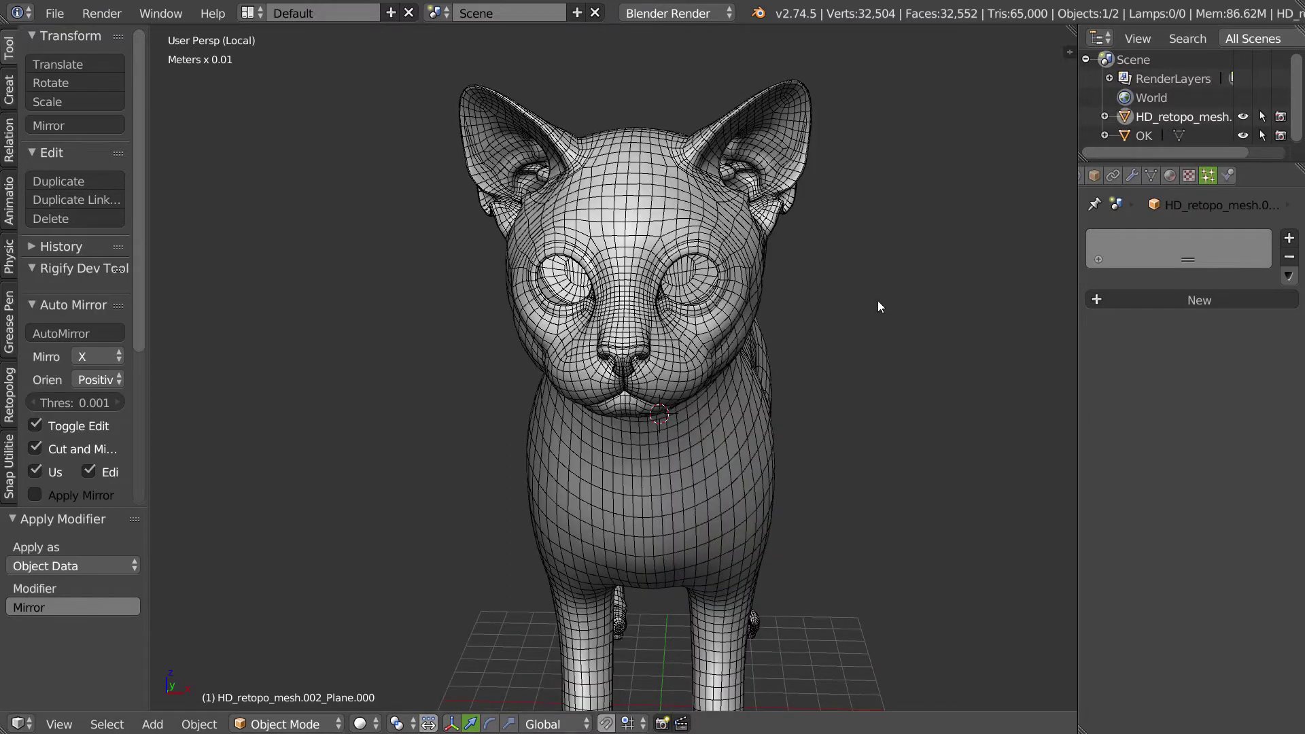
key(KP_Divide)
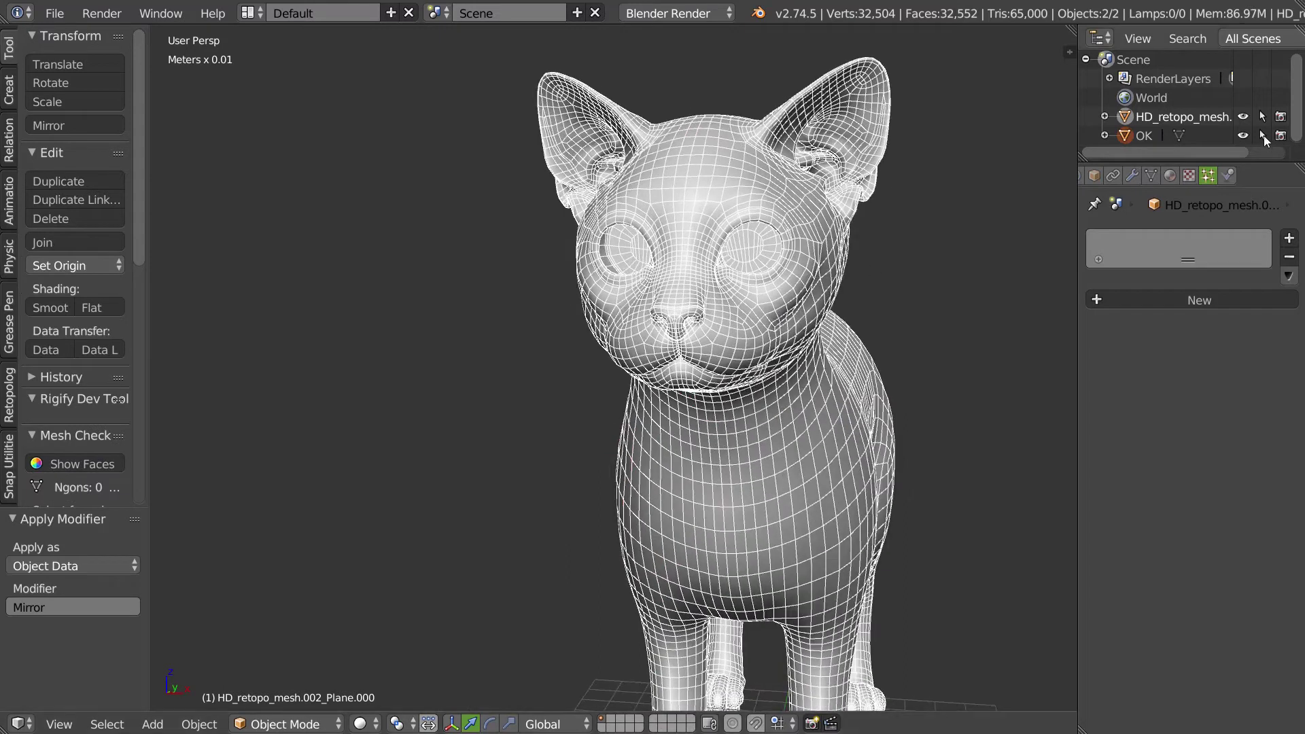
- Add a Shrinkwrap modifier to the original HD_retopo_mesh object and set its target to OK
click(1131, 176)
click(1184, 239)
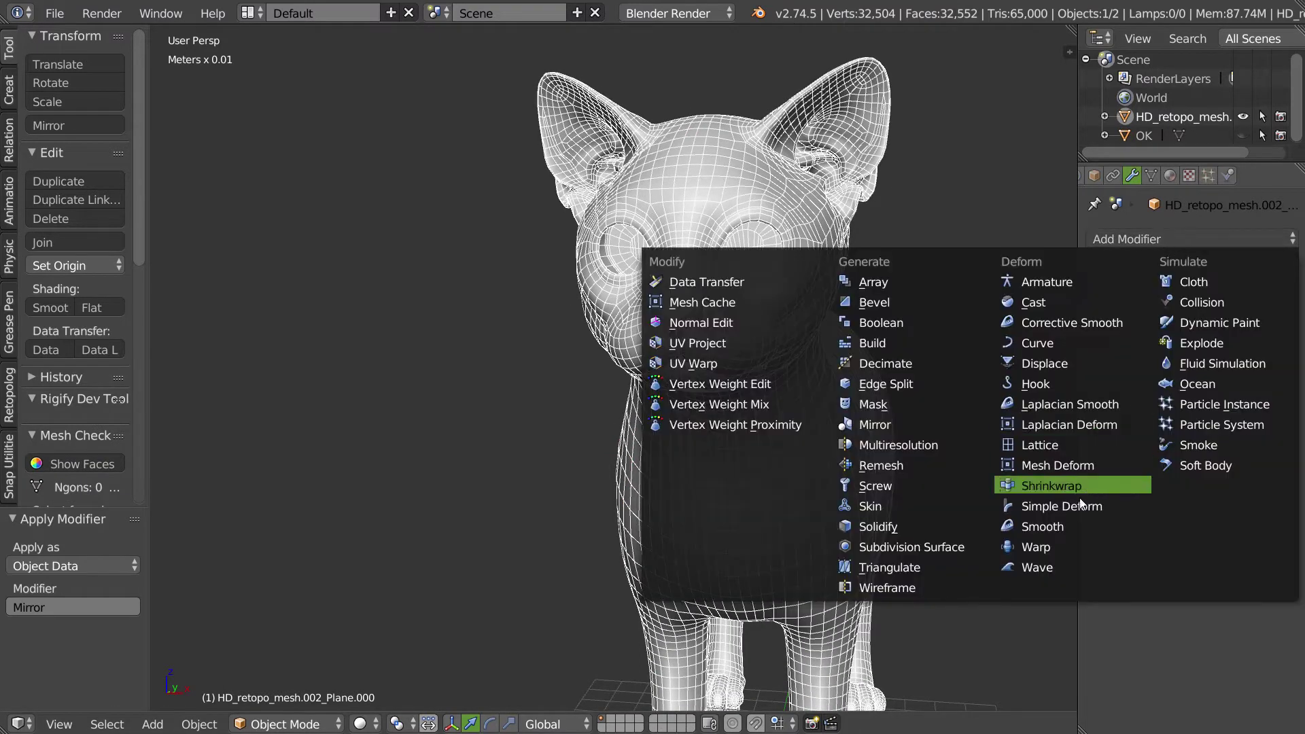
click(1057, 484)
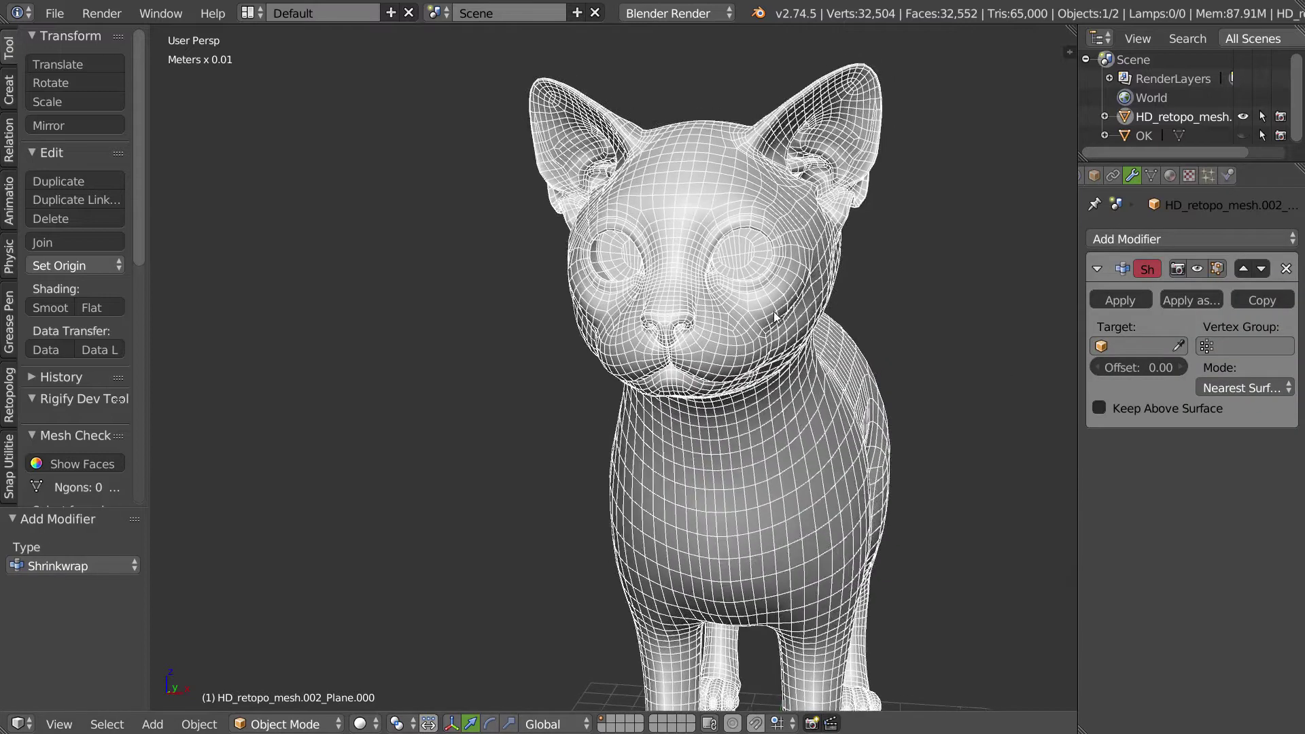
scroll(775, 316, up, 5)
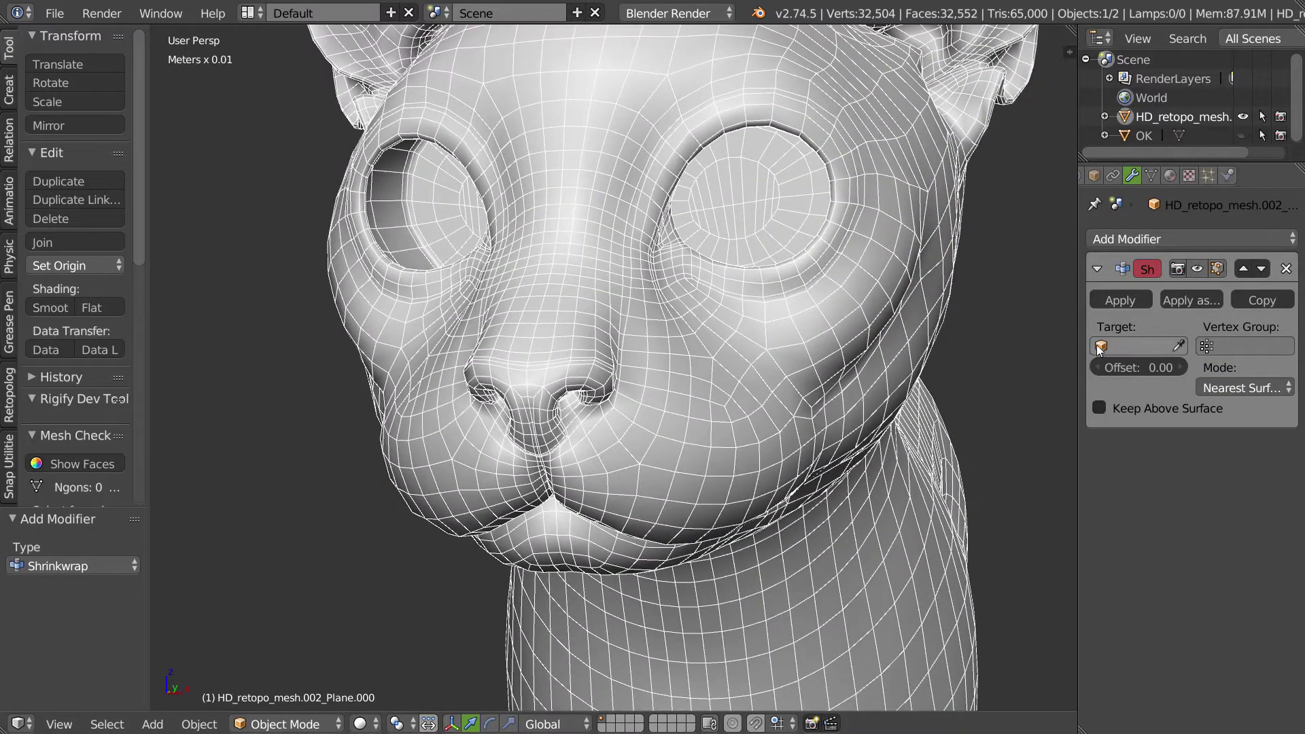
click(1100, 348)
click(1092, 371)
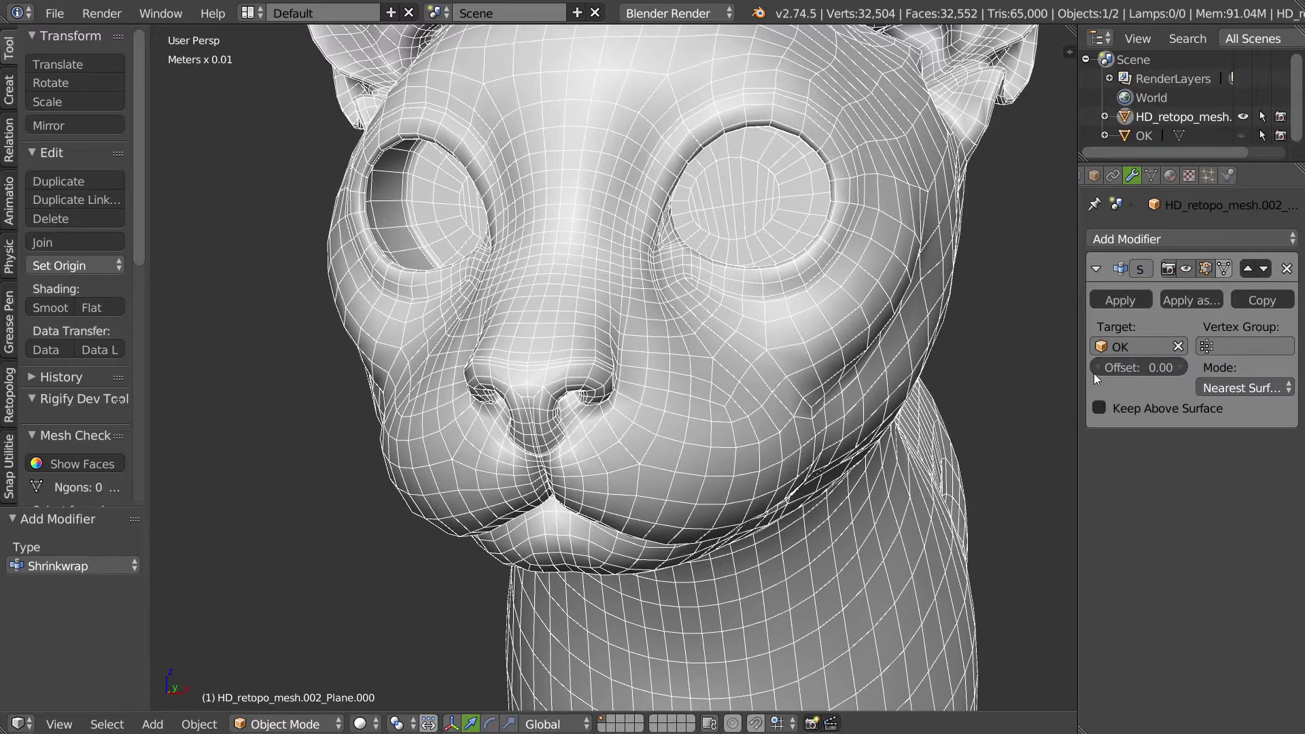
- Set the Shrinkwrap mode to Nearest Vertex and apply the modifier to the original cat mesh
click(1233, 389)
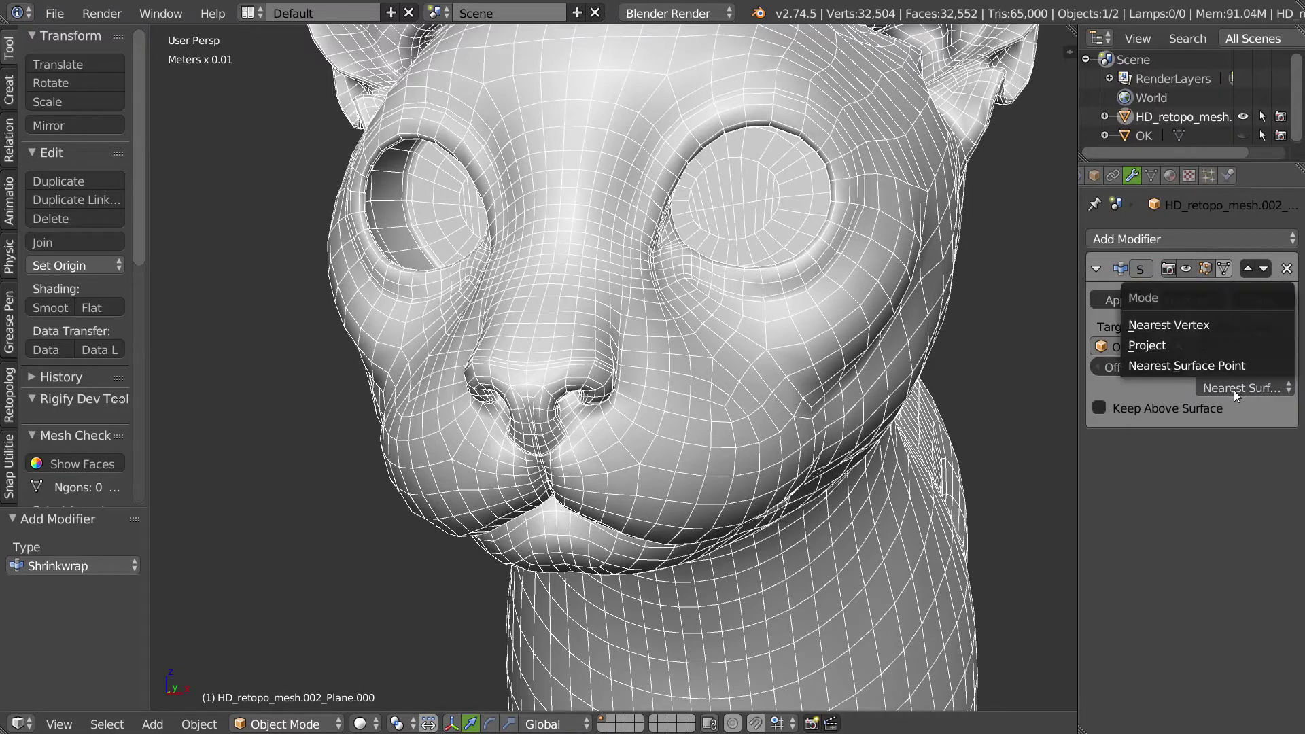
click(1169, 324)
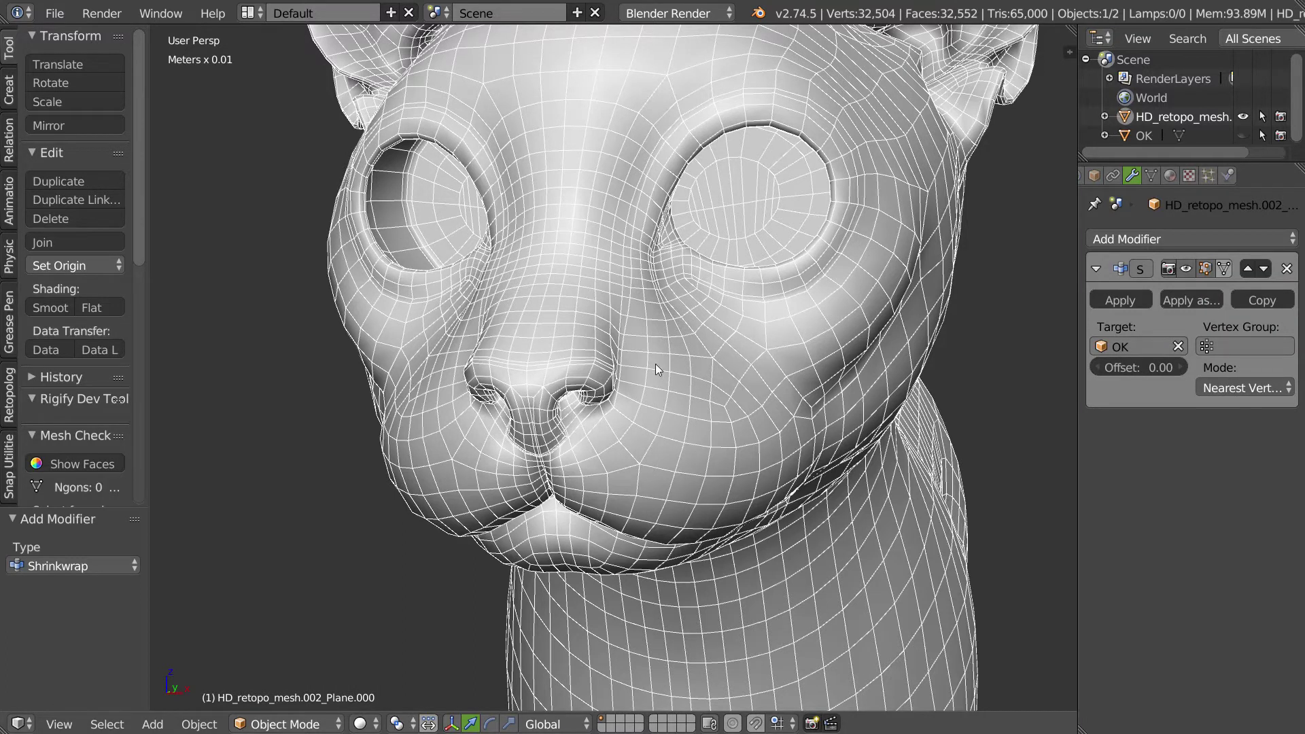
scroll(687, 367, up, 3)
scroll(690, 368, down, 3)
click(1122, 301)
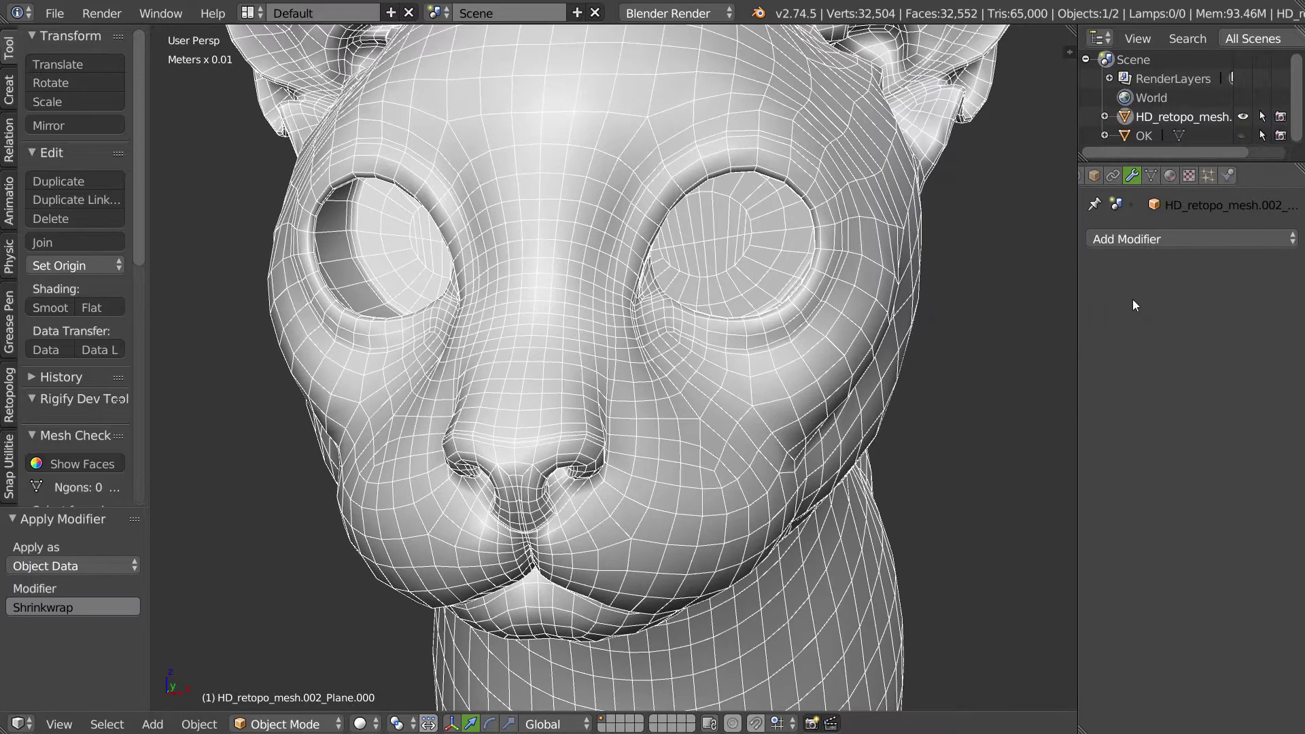
- Add a particle system to the cat mesh and assign the existing ParticleSettings hair settings to it
scroll(773, 305, down, 2)
scroll(773, 305, down, 1)
click(1207, 175)
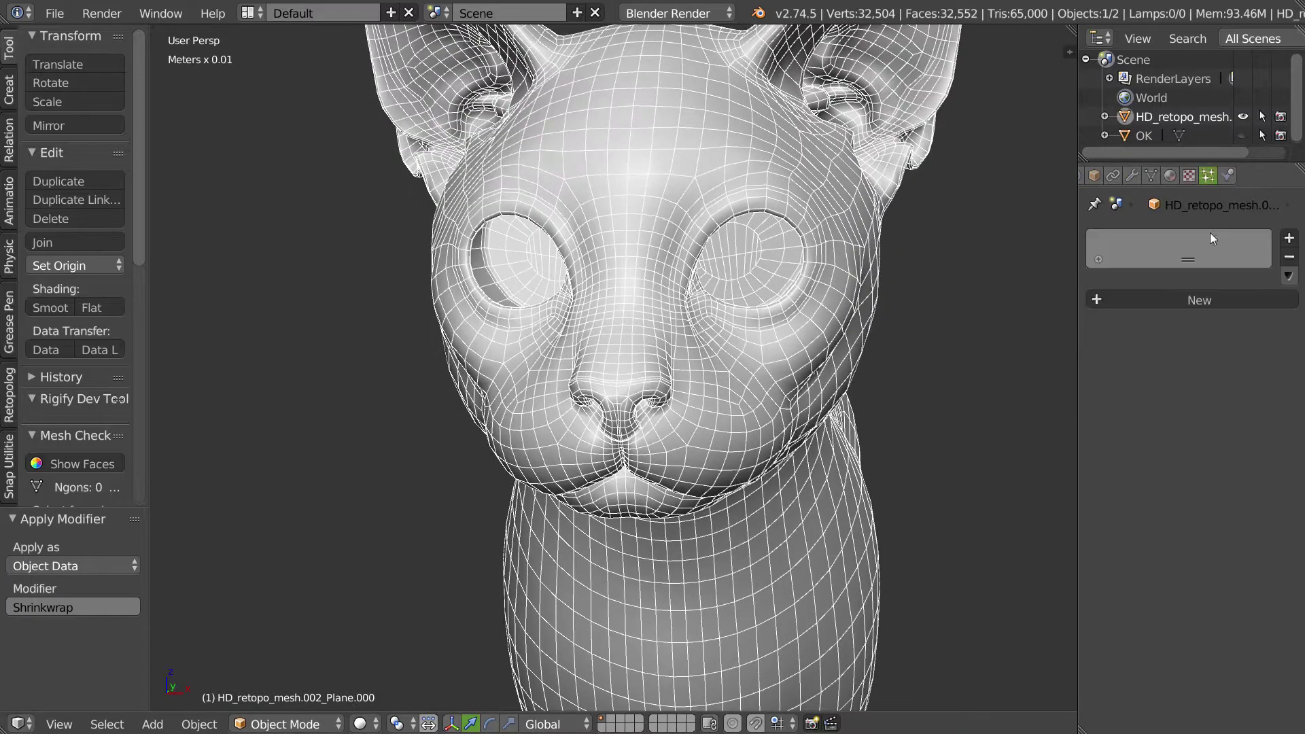
click(1168, 301)
click(1163, 300)
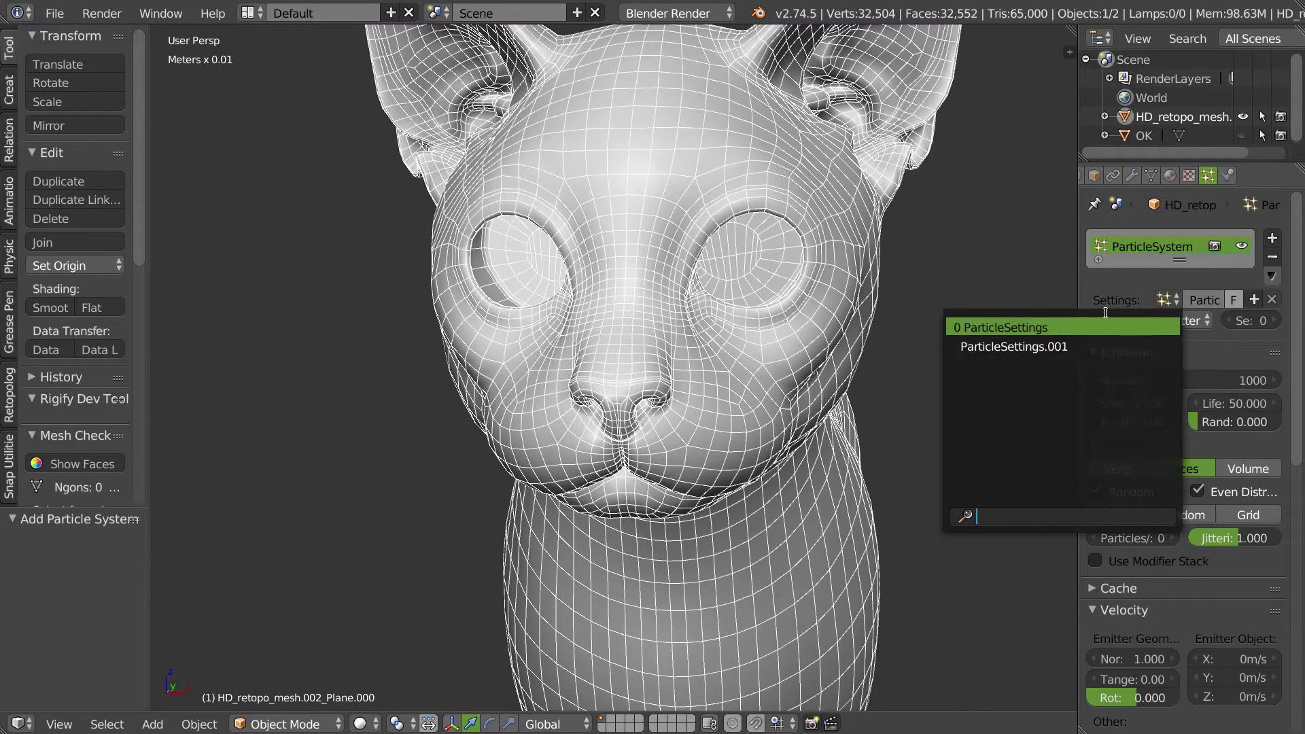
click(1062, 327)
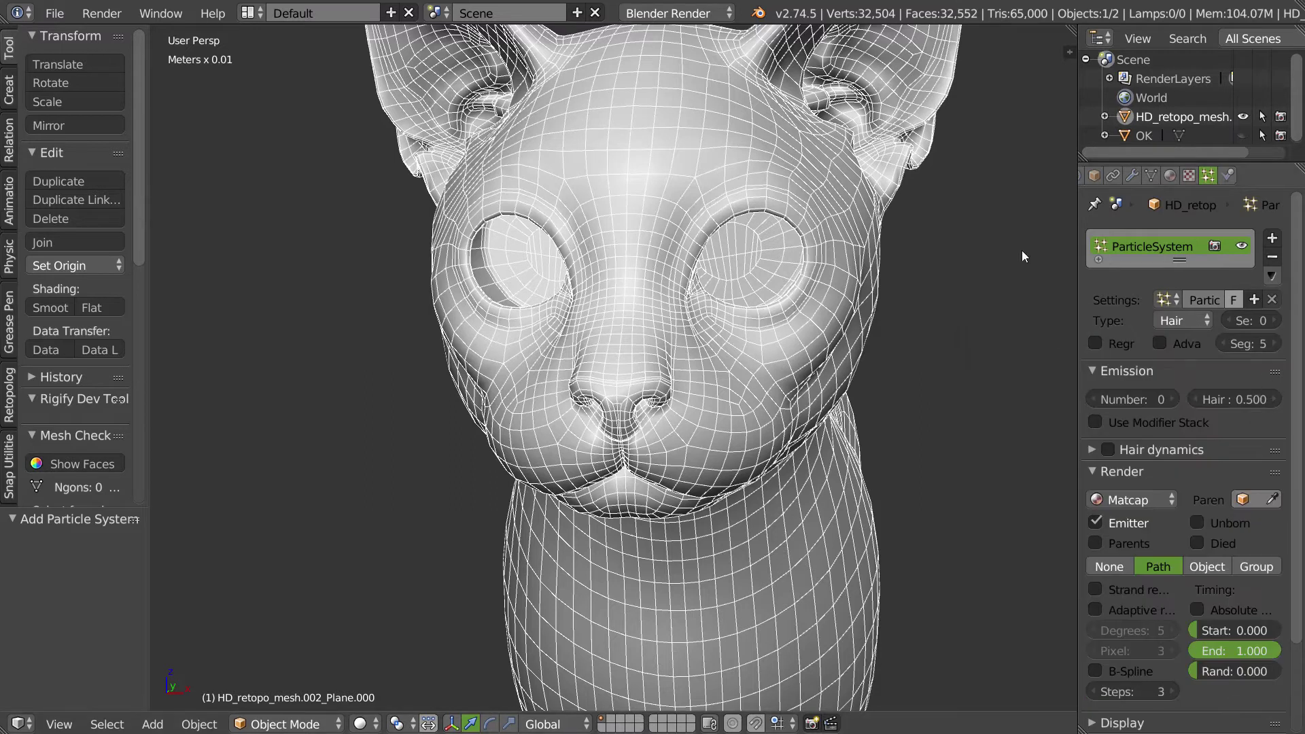
- Switch the cat mesh from Object Mode to Particle Edit mode
scroll(598, 329, up, 1)
scroll(598, 333, up, 1)
key(Tab)
click(572, 363)
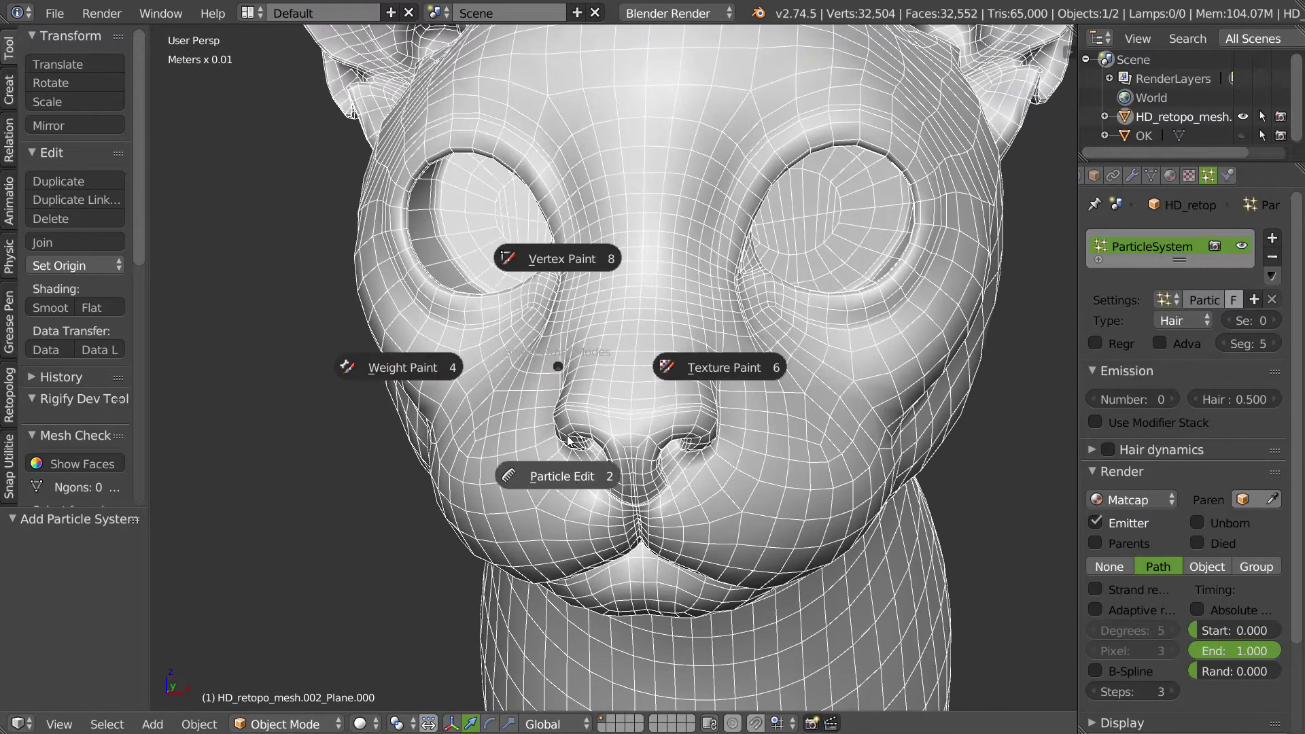
click(556, 479)
scroll(574, 356, up, 2)
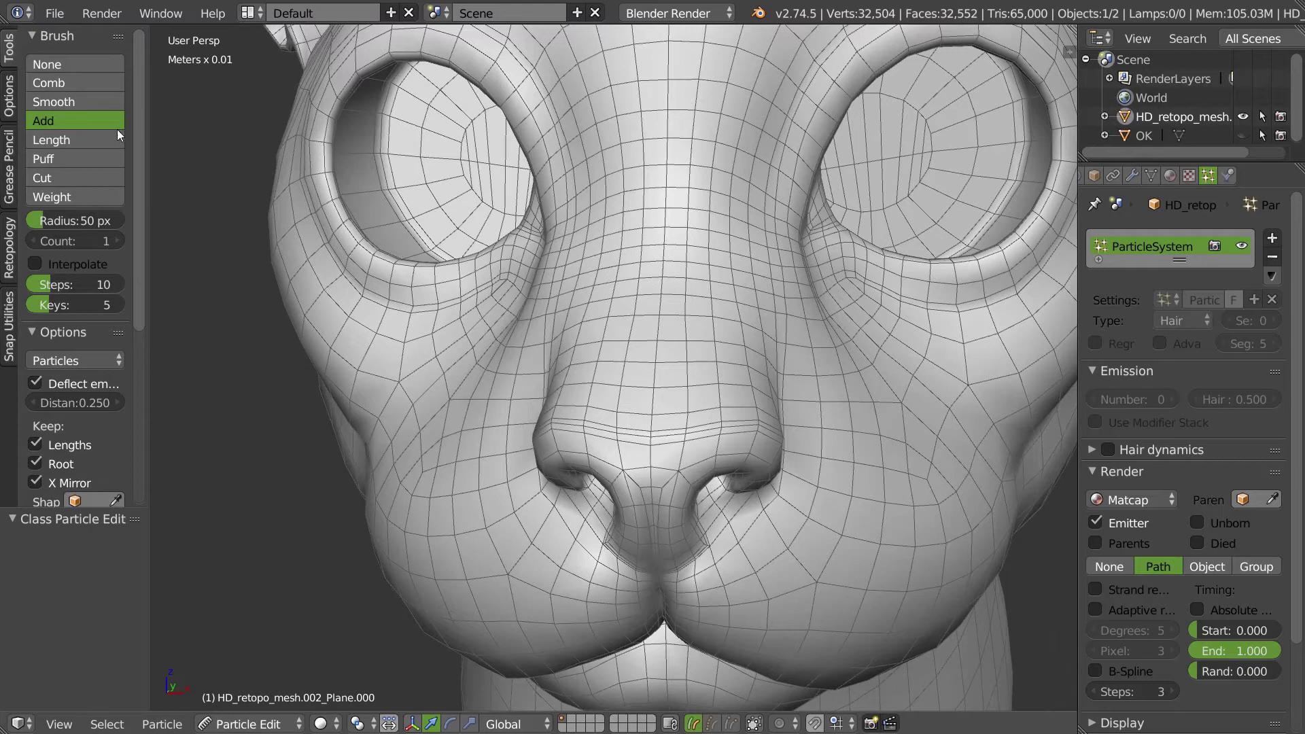
- Paint X-mirrored hair strands with the Add brush around the cat's nose and eyes and over its neck and chest
mouse_move(690, 200)
mouse_down()
mouse_move(660, 445)
mouse_move(730, 419)
mouse_move(720, 344)
mouse_move(737, 175)
mouse_move(778, 165)
mouse_up()
mouse_move(779, 164)
middle_down()
mouse_move(801, 230)
mouse_move(450, 237)
mouse_move(549, 238)
middle_up()
mouse_move(556, 204)
mouse_down()
mouse_move(553, 349)
mouse_move(613, 431)
mouse_move(699, 397)
mouse_move(466, 526)
mouse_move(513, 548)
mouse_up()
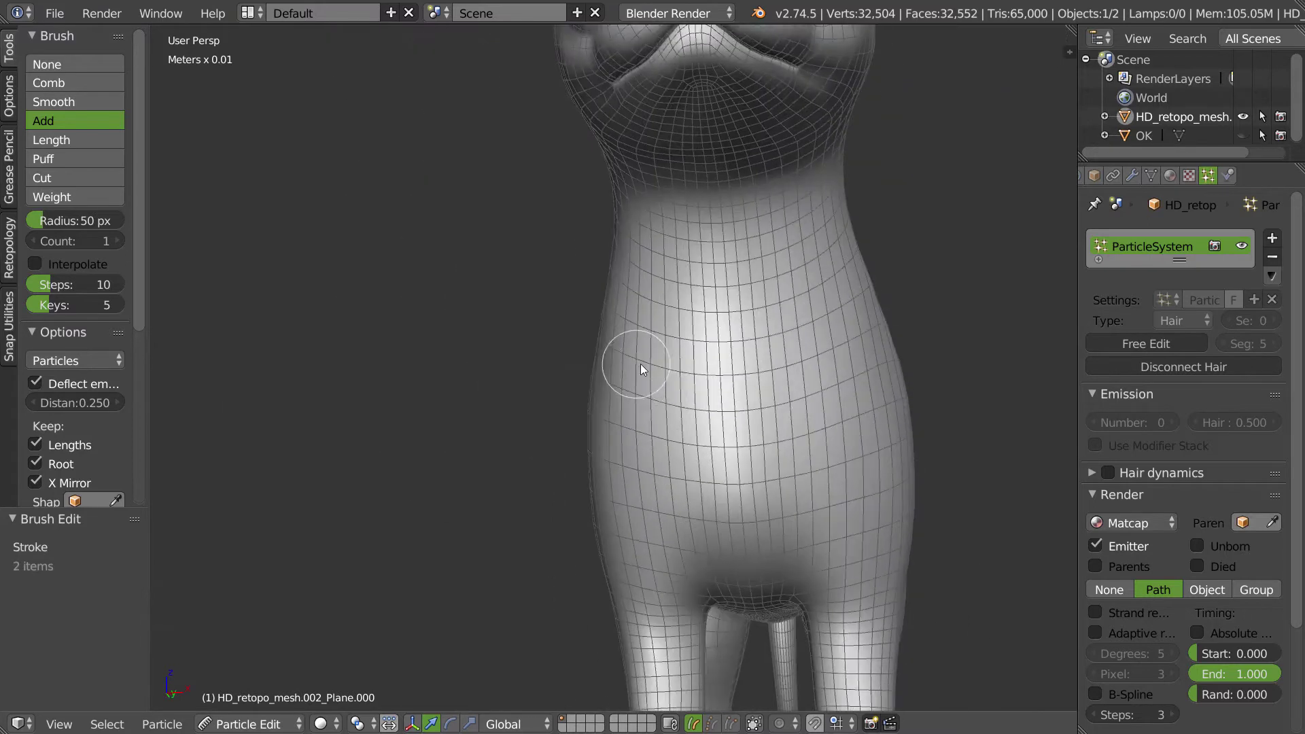
drag(764, 533, 809, 353)
mouse_move(789, 262)
mouse_down()
mouse_move(853, 300)
mouse_move(876, 493)
mouse_up()
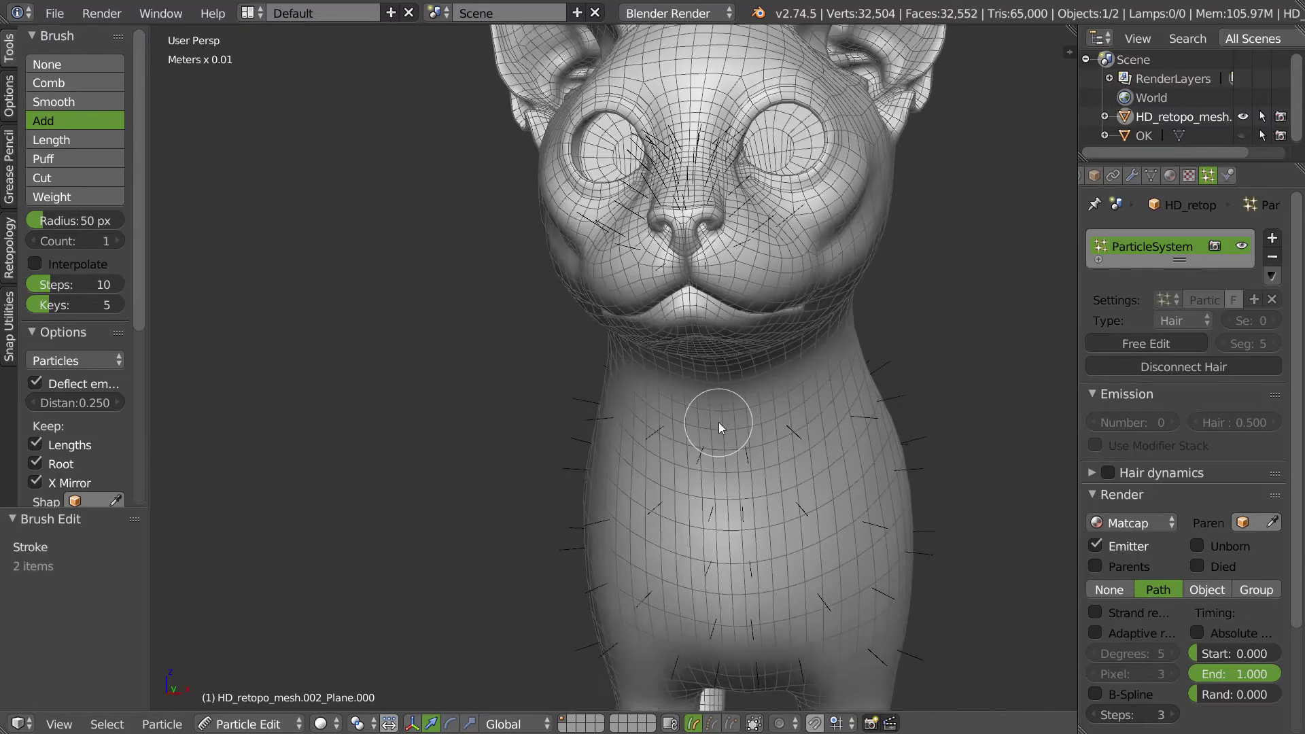
- Paint more X-mirrored hair strands with the Add brush across the cat's forehead and the rest of its head
shift+scroll(756, 340, up, 4)
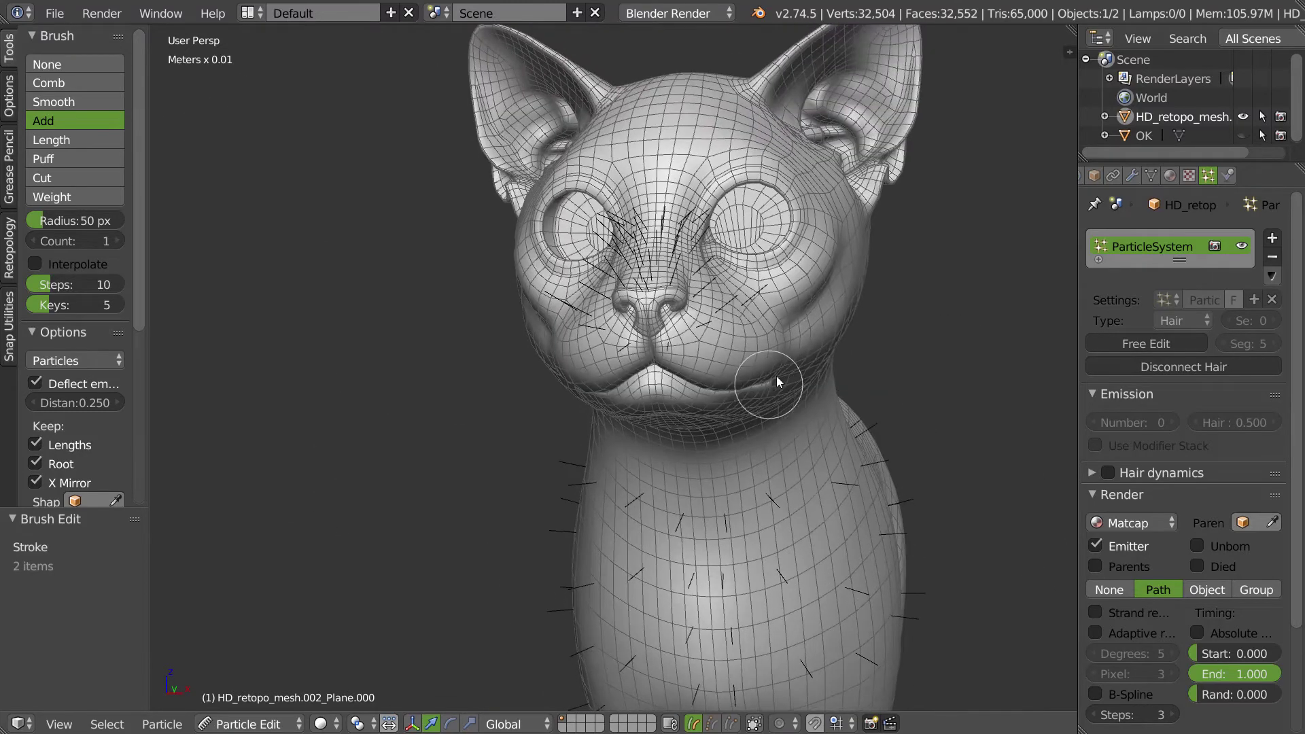
scroll(776, 377, down, 5)
scroll(757, 370, up, 5)
middle_drag(757, 369, 602, 391)
mouse_move(630, 311)
mouse_down()
mouse_move(643, 246)
mouse_move(679, 240)
mouse_move(651, 377)
mouse_move(749, 360)
mouse_move(732, 320)
mouse_move(784, 321)
mouse_move(792, 437)
mouse_move(728, 558)
mouse_move(770, 414)
mouse_move(699, 357)
mouse_up()
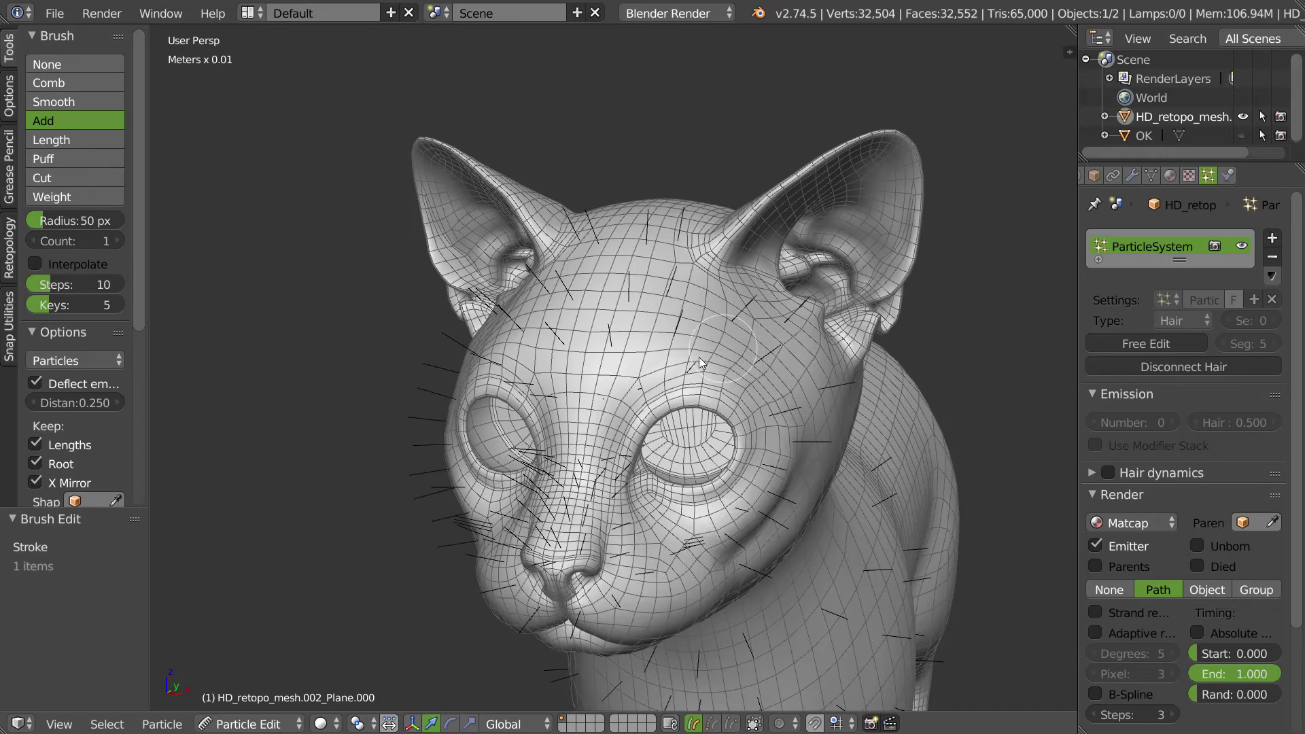
middle_drag(699, 357, 719, 357)
scroll(782, 321, up, 4)
middle_drag(846, 361, 686, 311)
mouse_move(686, 311)
mouse_down()
mouse_move(545, 349)
mouse_move(573, 307)
mouse_move(594, 361)
mouse_up()
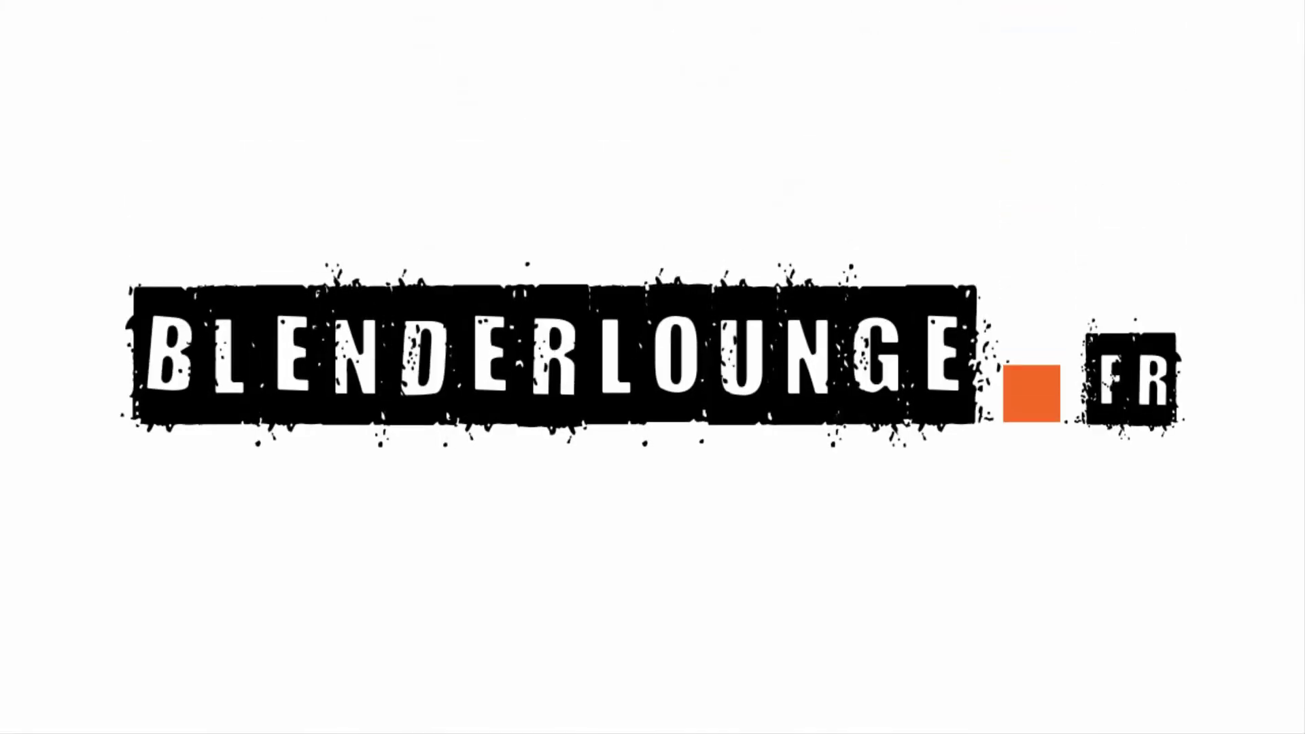